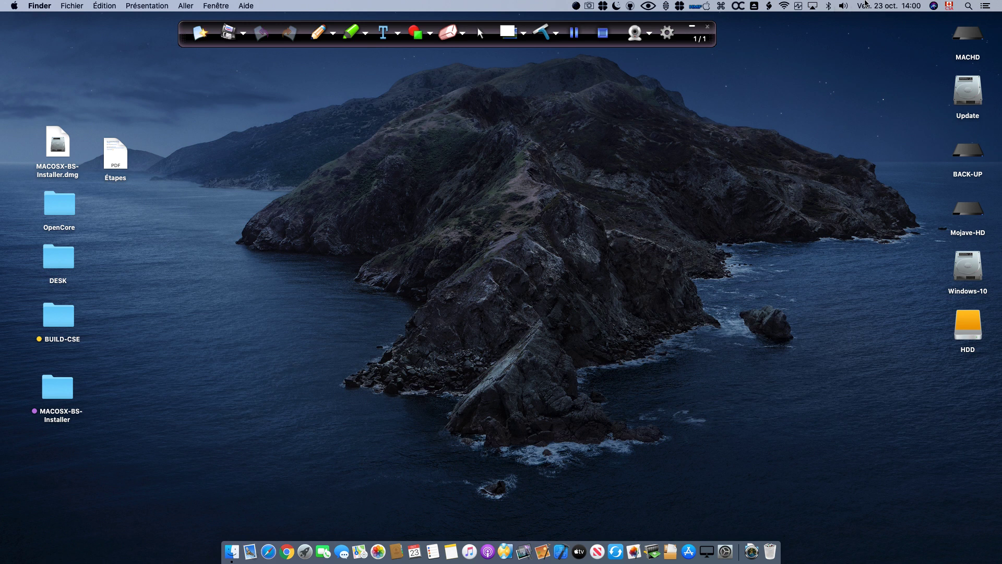
left_click(845, 6)
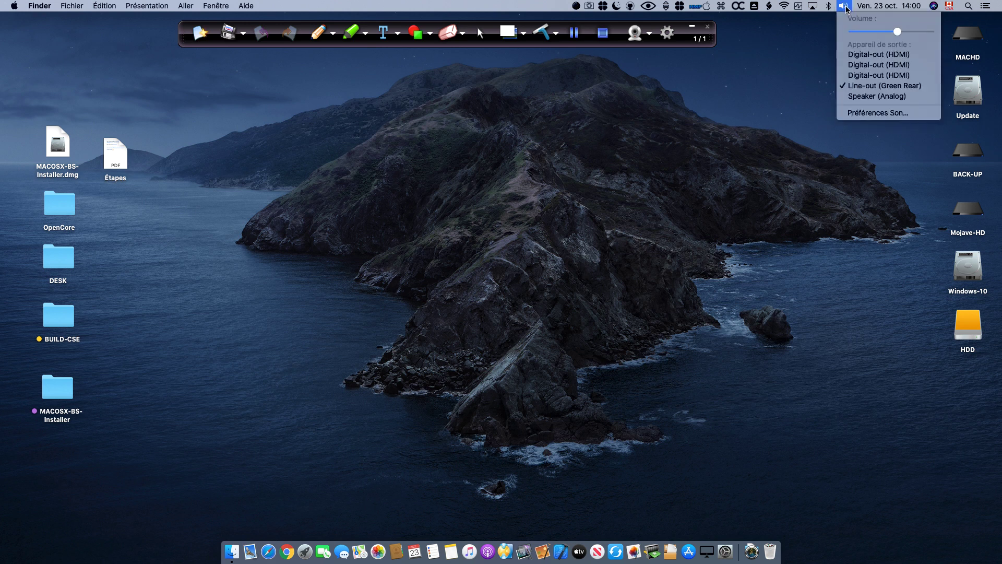
left_click(917, 31)
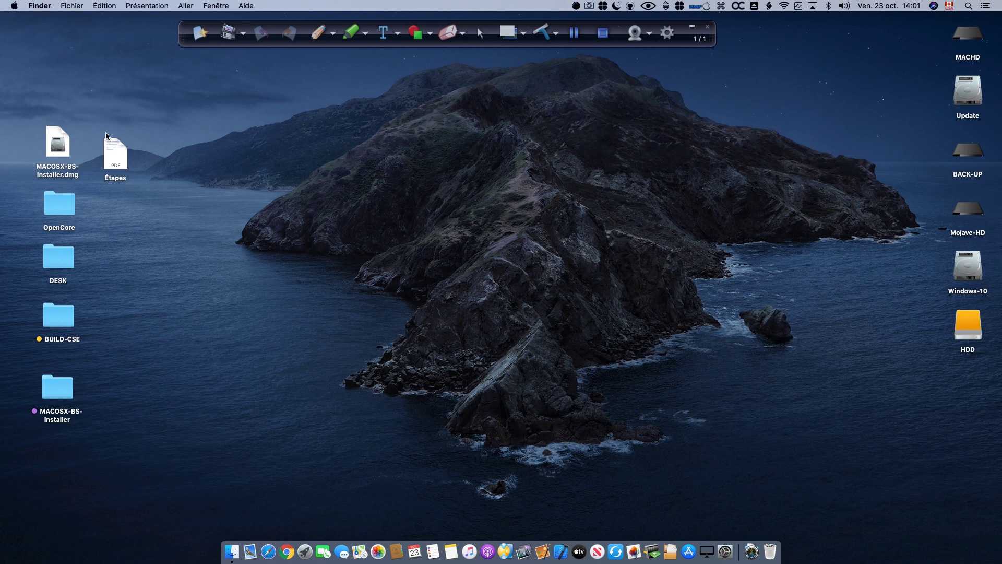
- Open the Étapes PDF, review the boot sequence for Big-Sur-HD and Macintosh HD, and close it
double_click(111, 158)
left_click_drag(118, 28, 338, 92)
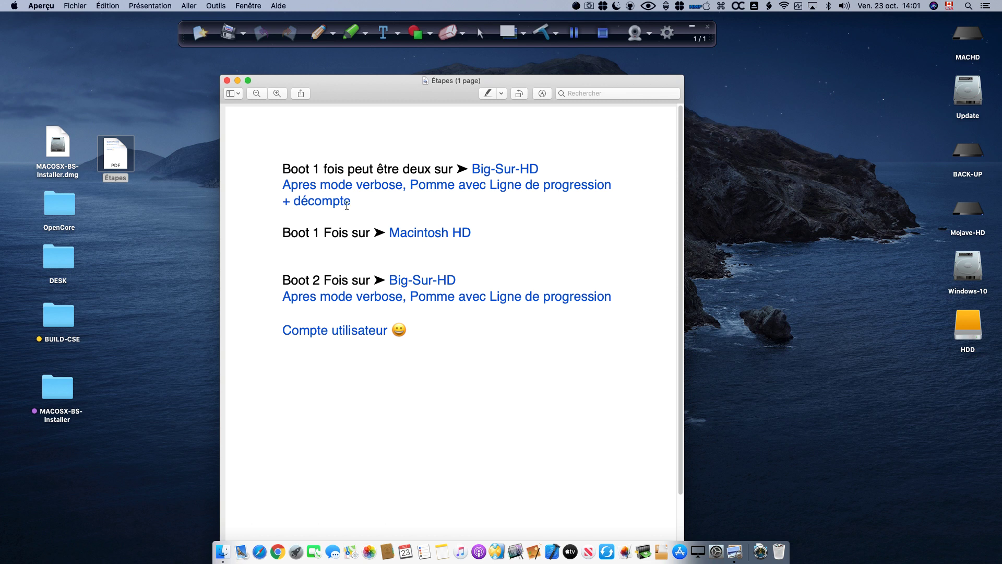
left_click_drag(355, 202, 344, 201)
left_click(383, 198)
left_click_drag(390, 329, 270, 322)
left_click(290, 346)
left_click(227, 81)
- Open MACOSX-BS-Installer.dmg and copy the MACOSX-BS-Installer app from it to the desktop
left_click(59, 145)
double_click(58, 144)
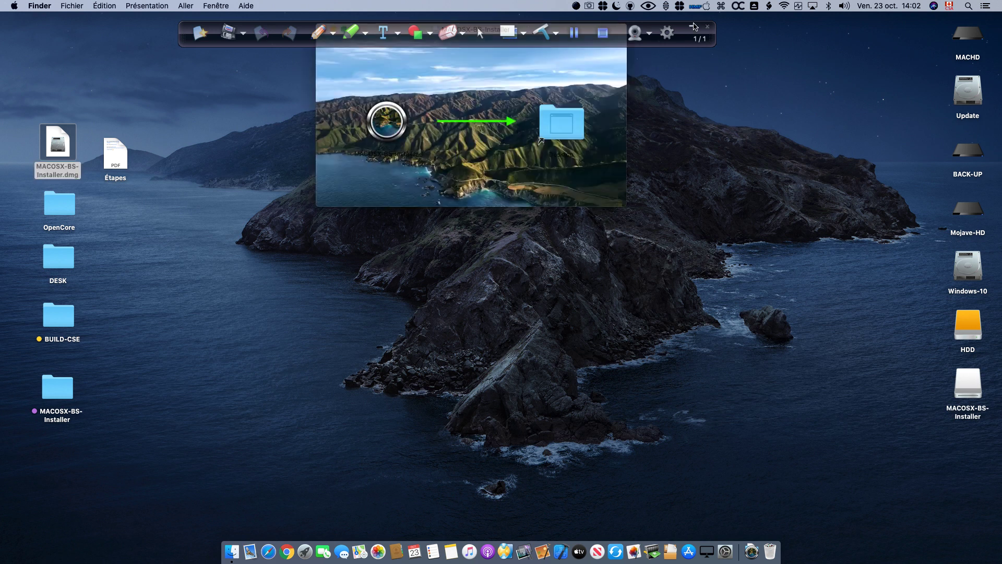
left_click(694, 26)
left_click_drag(582, 32, 593, 63)
left_click_drag(383, 155, 553, 148)
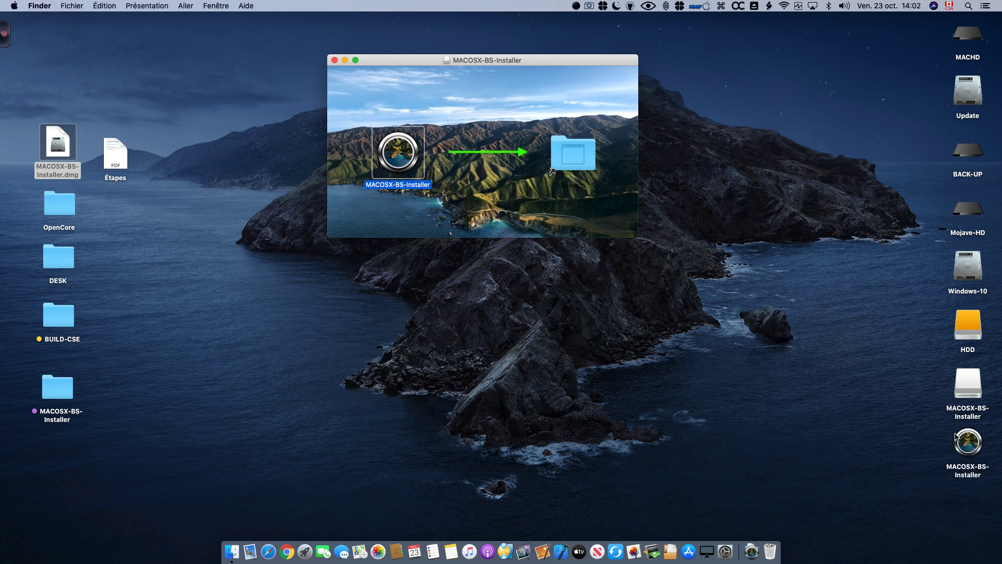
- Place the copied installer app beside the Étapes file and eject the MACOSX-BS-Installer disk image
left_click_drag(970, 446, 187, 148)
left_click_drag(401, 61, 369, 76)
left_click(298, 76)
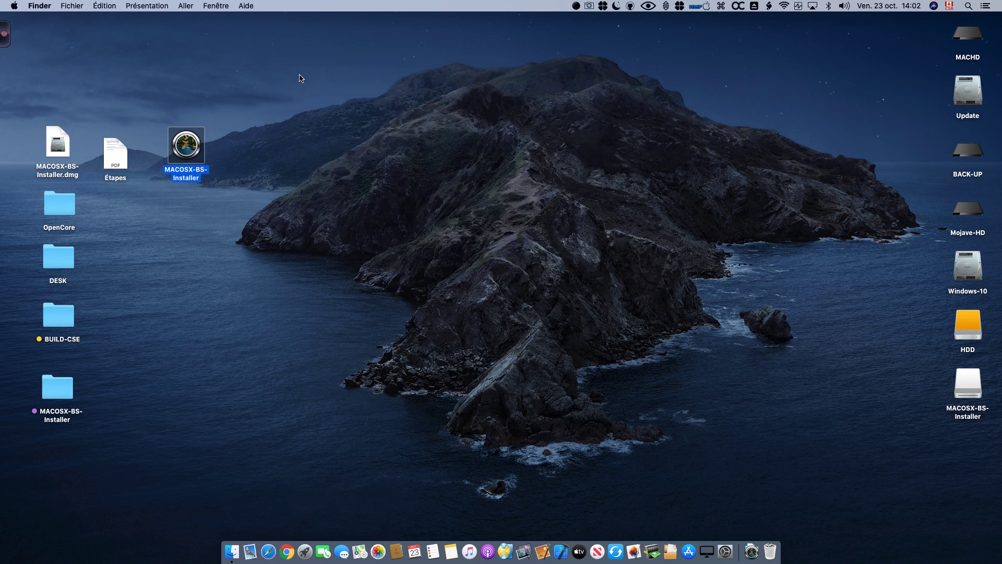
right_click(962, 375)
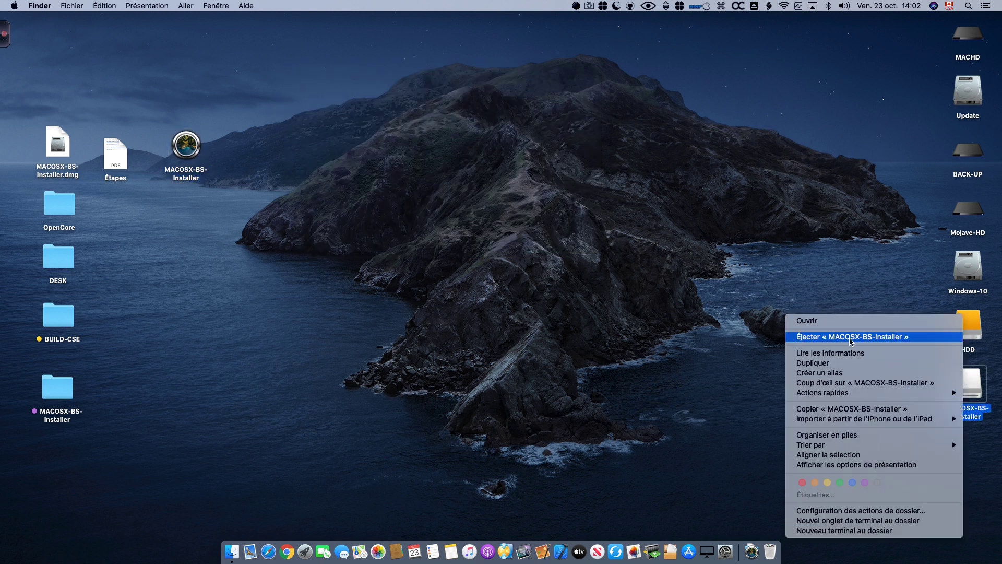
left_click(856, 337)
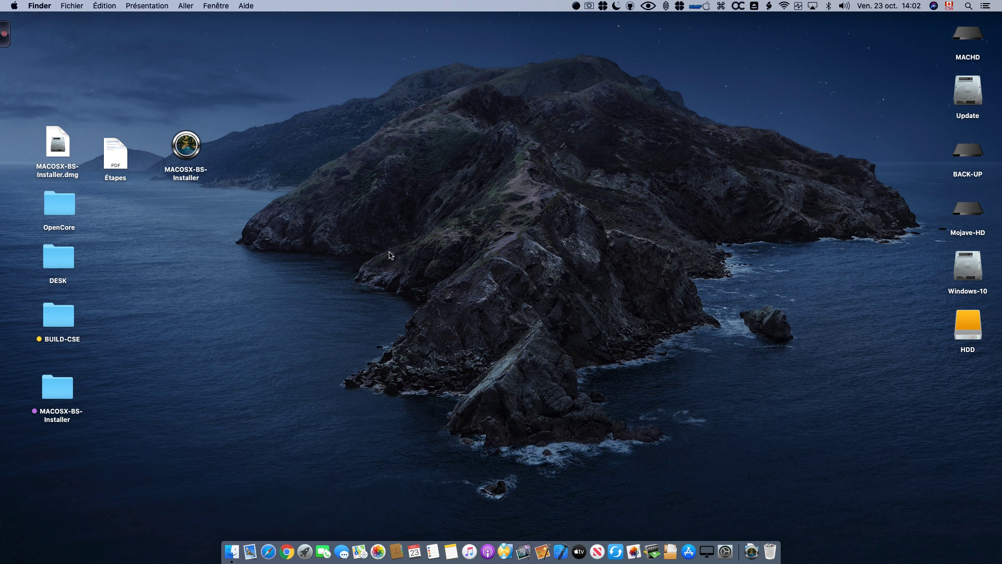
- Launch MACOSX-BS-Installer from the desktop and continue through its welcome and formatting instructions to Disk Utility
double_click(181, 143)
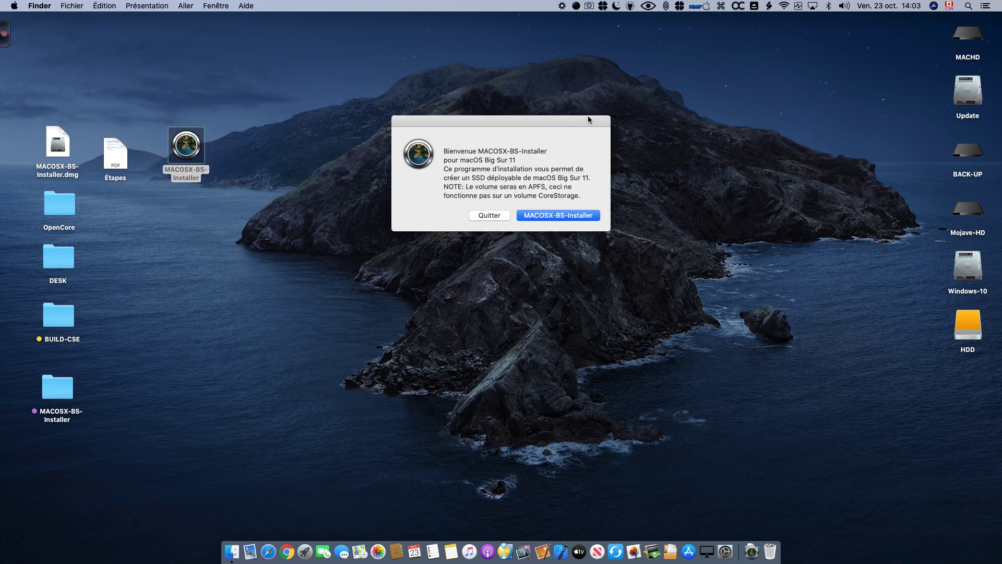
left_click_drag(577, 121, 577, 68)
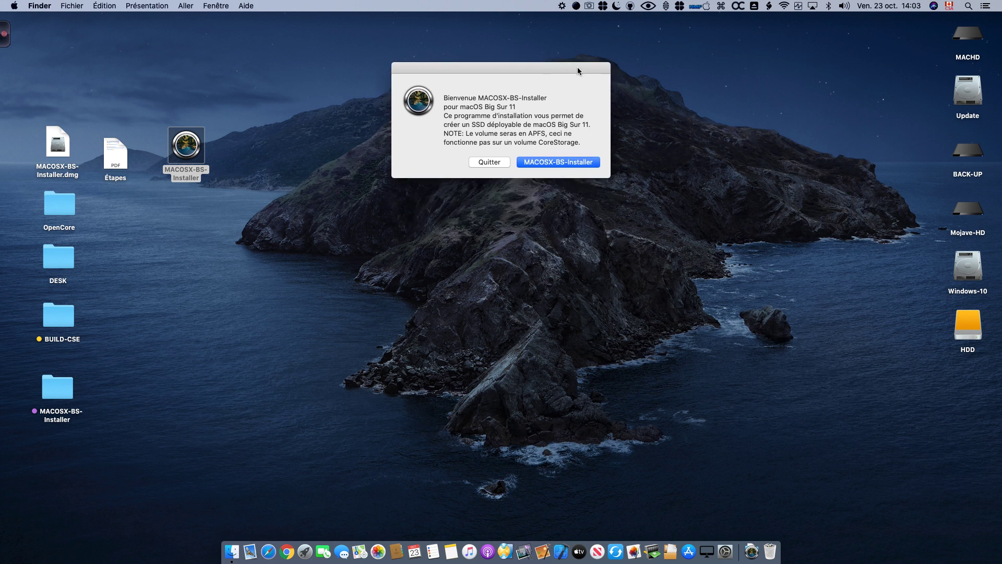
left_click(589, 164)
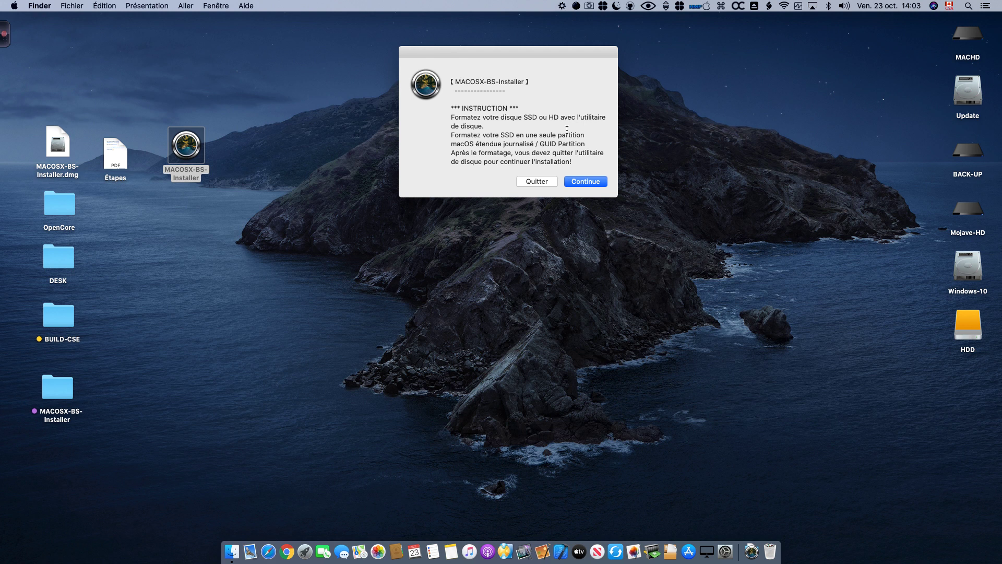
left_click(591, 184)
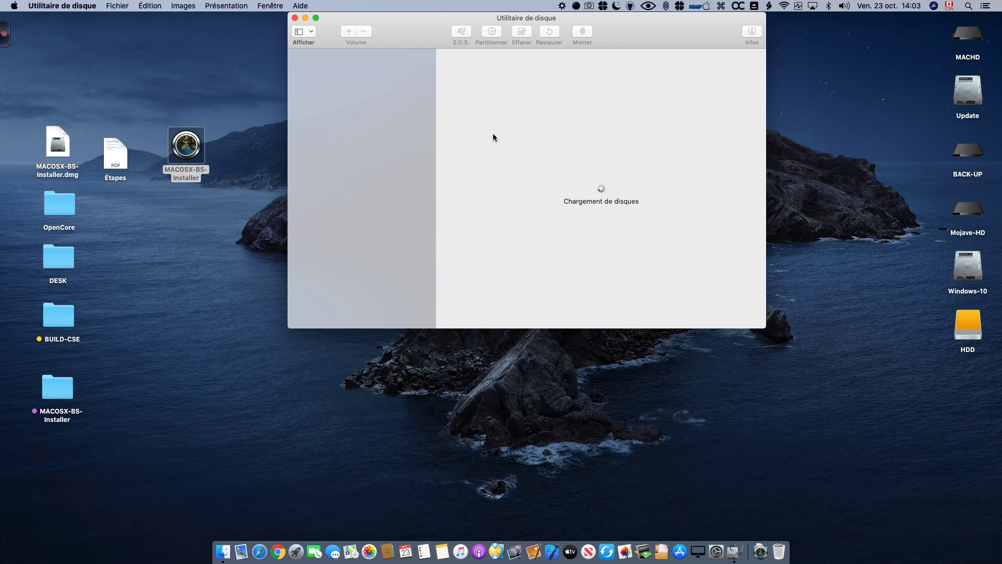
- Erase the external WDC WD25 disk as "hdd" with format Mac OS étendu (journalisé) and the GUID partition scheme, and quit Disk Utility
left_click_drag(383, 15, 384, 68)
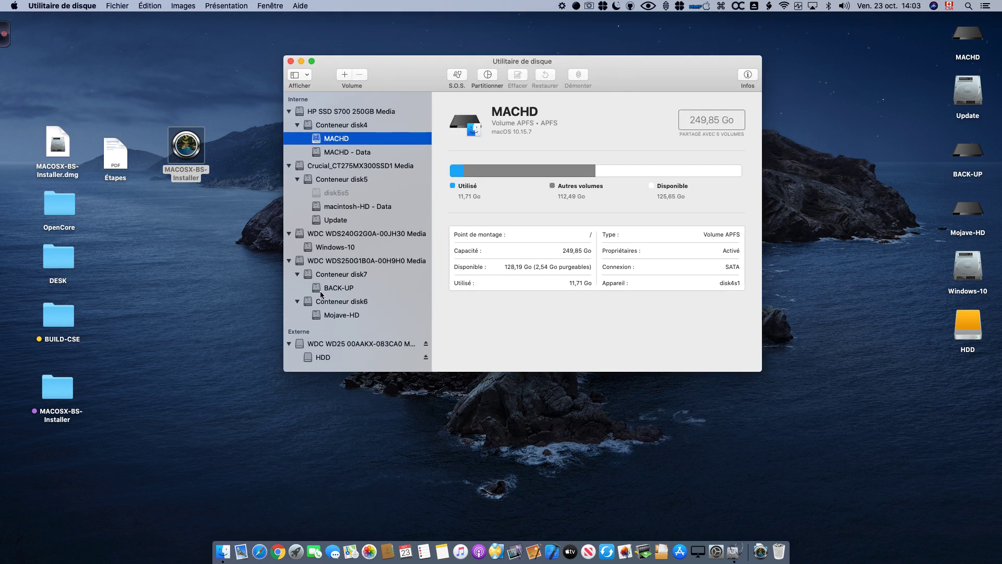
left_click(334, 345)
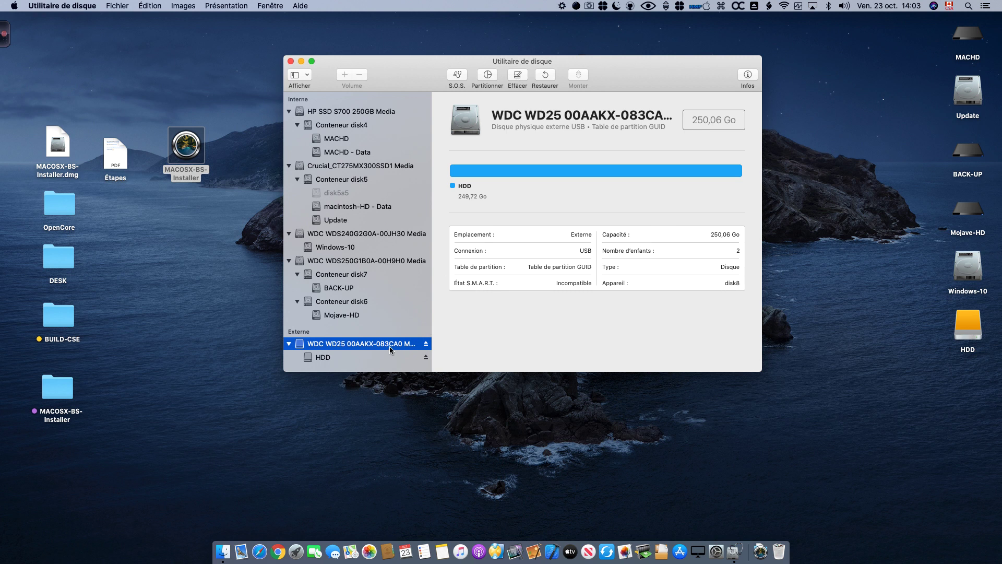
left_click(517, 76)
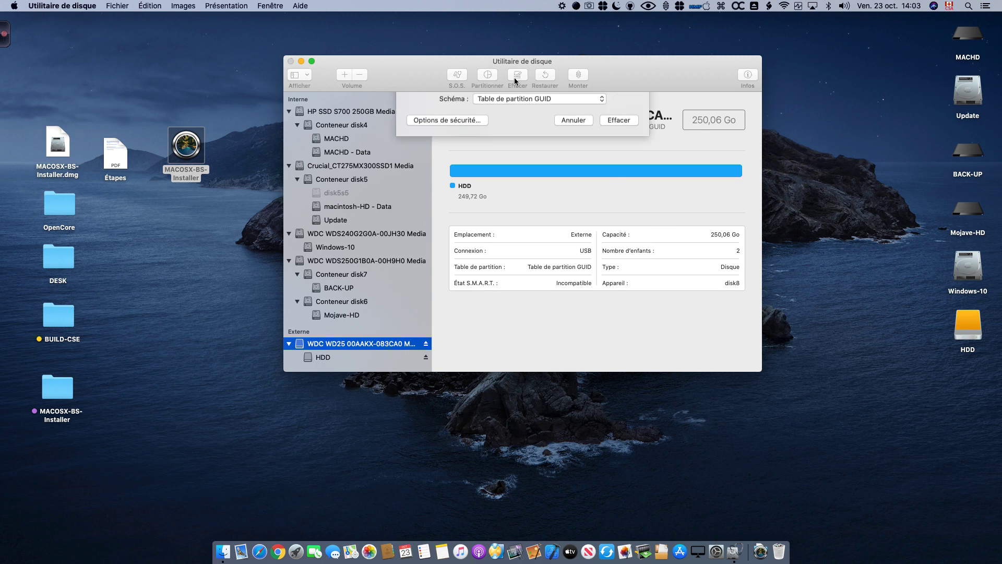
left_click(516, 167)
left_click(516, 168)
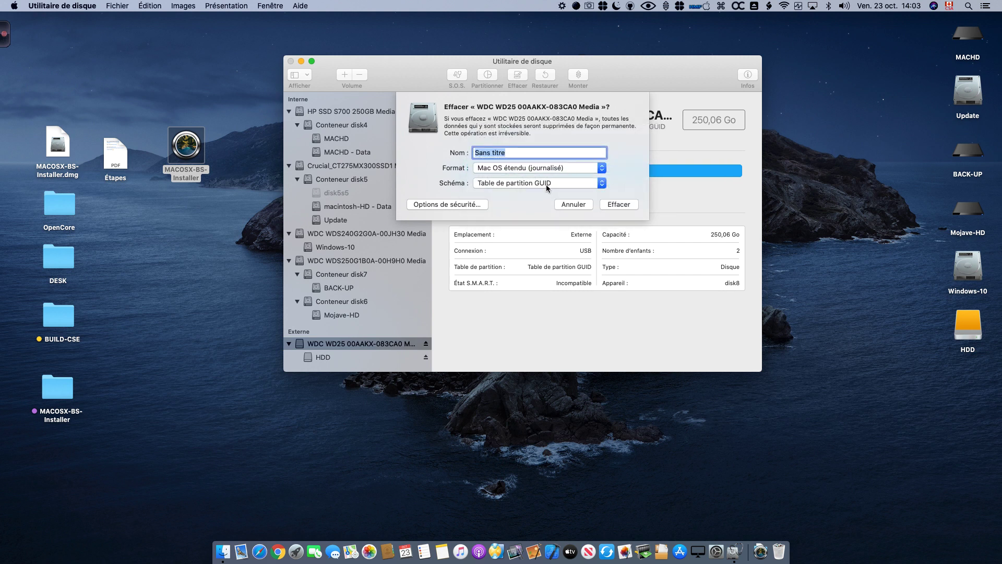
key("BackSpace")
type("hdd")
left_click(620, 204)
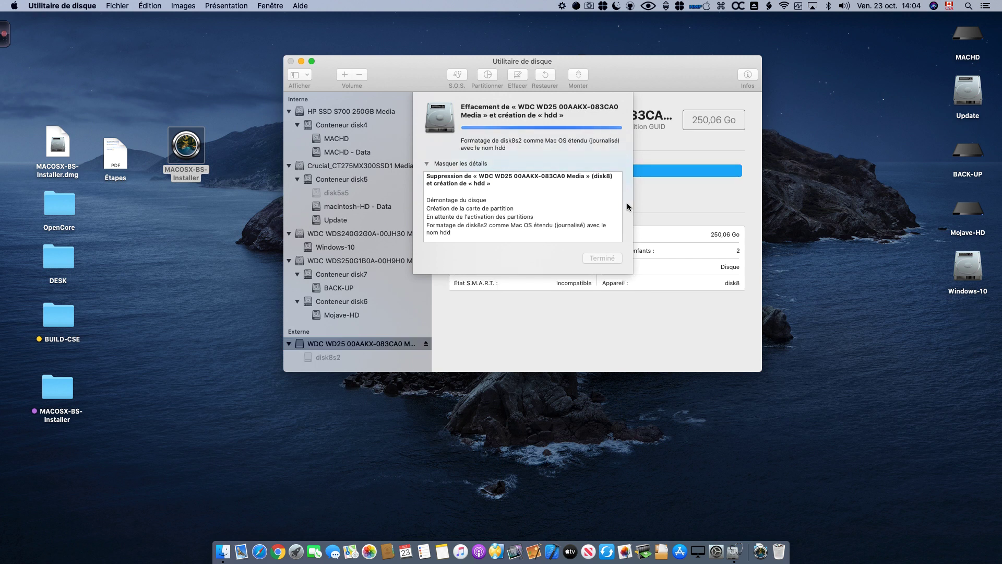
left_click(611, 257)
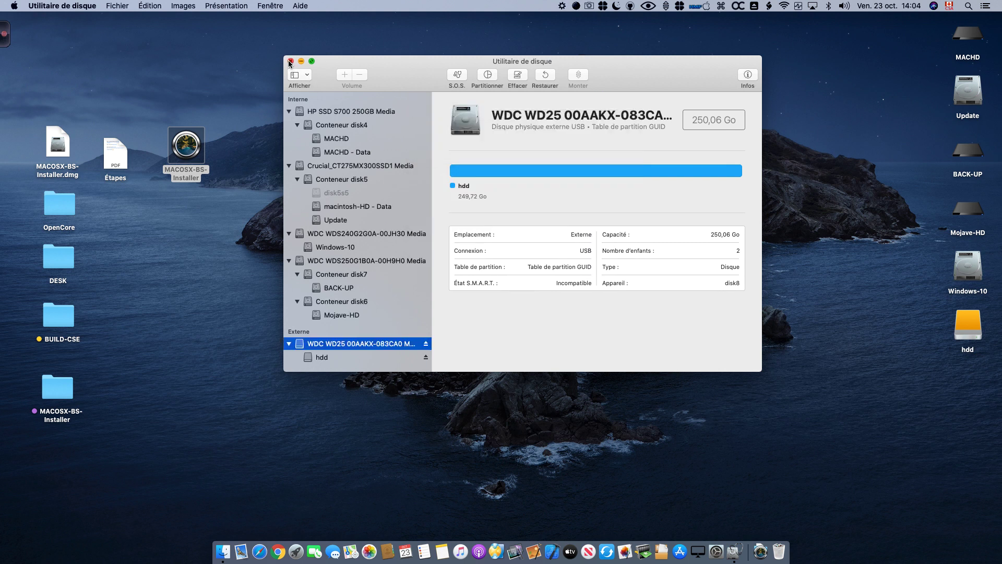
left_click(291, 61)
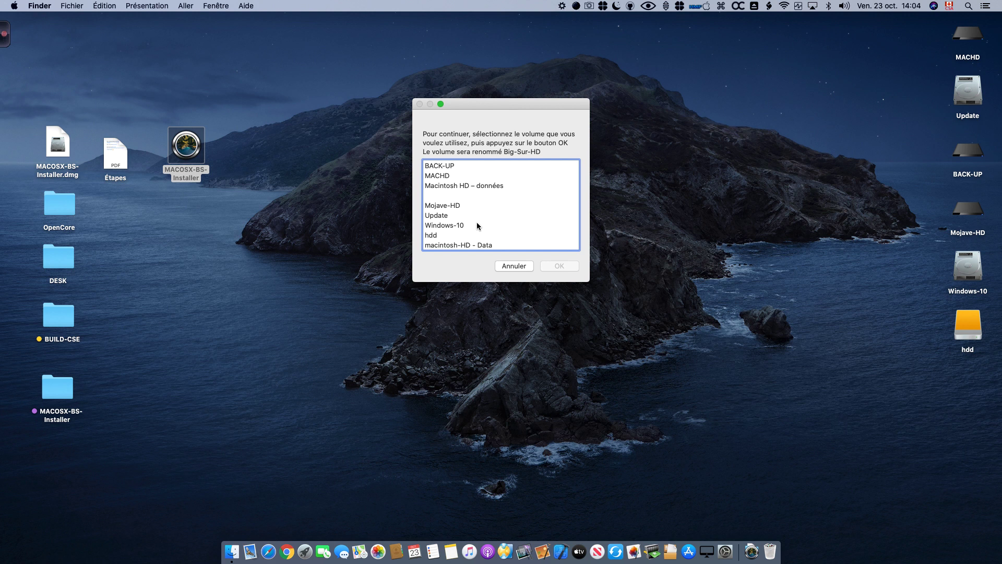
- Choose hdd as the installation volume and allow MACOSX-BS-Installer to control Finder
left_click(432, 236)
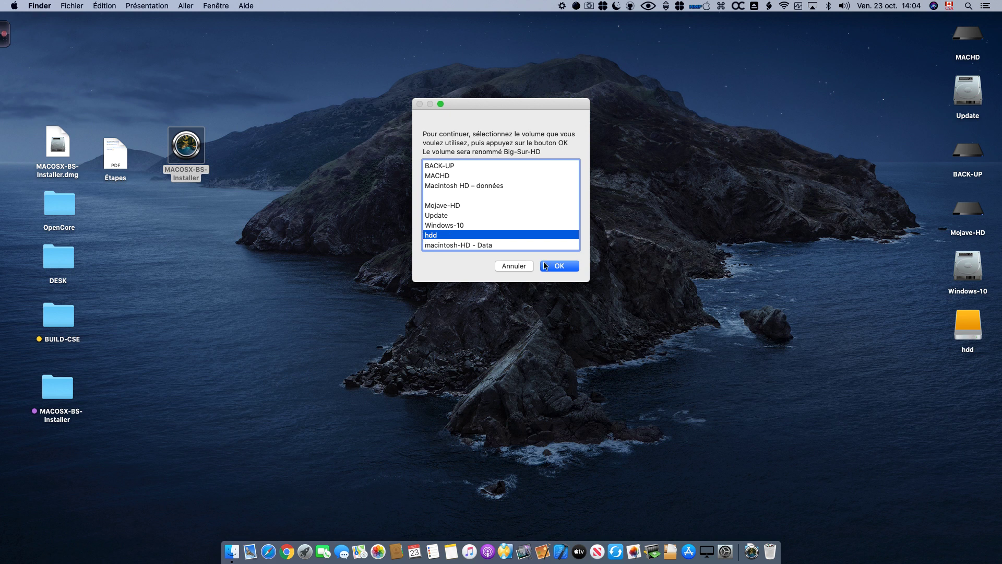
left_click(573, 267)
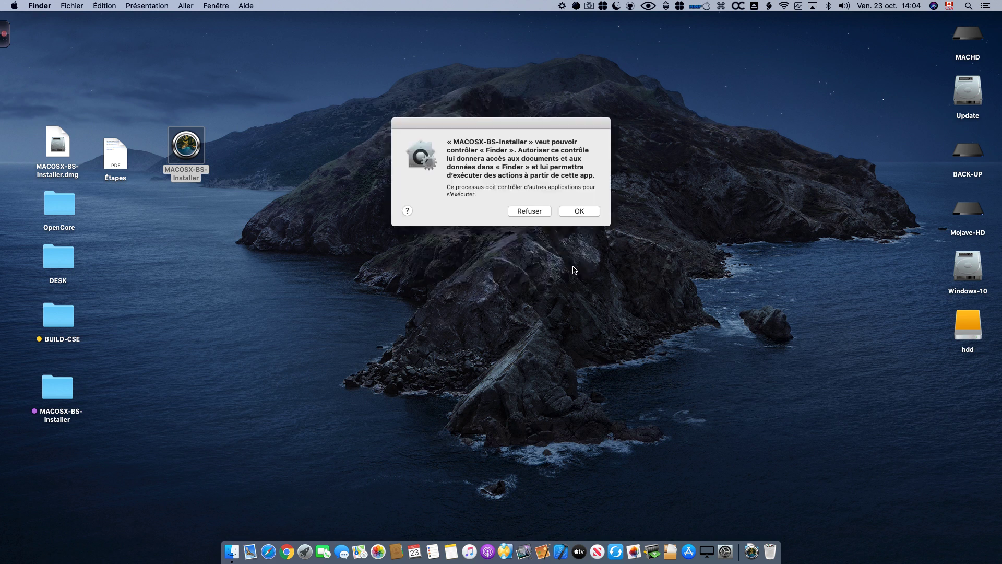
left_click(584, 210)
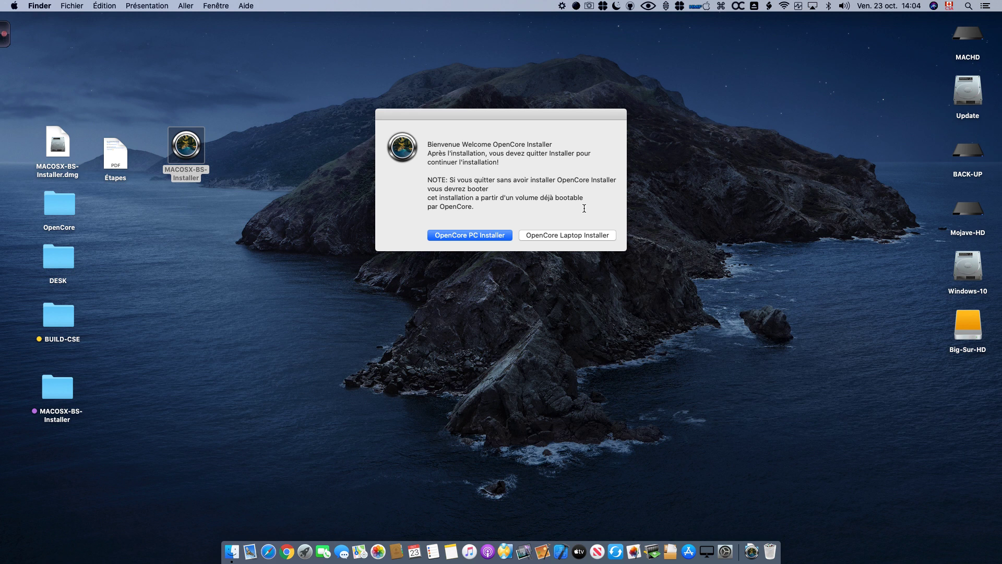
- Start the OpenCore PC Installer, allow its compatibility check and continue past the introduction
left_click_drag(609, 116, 604, 81)
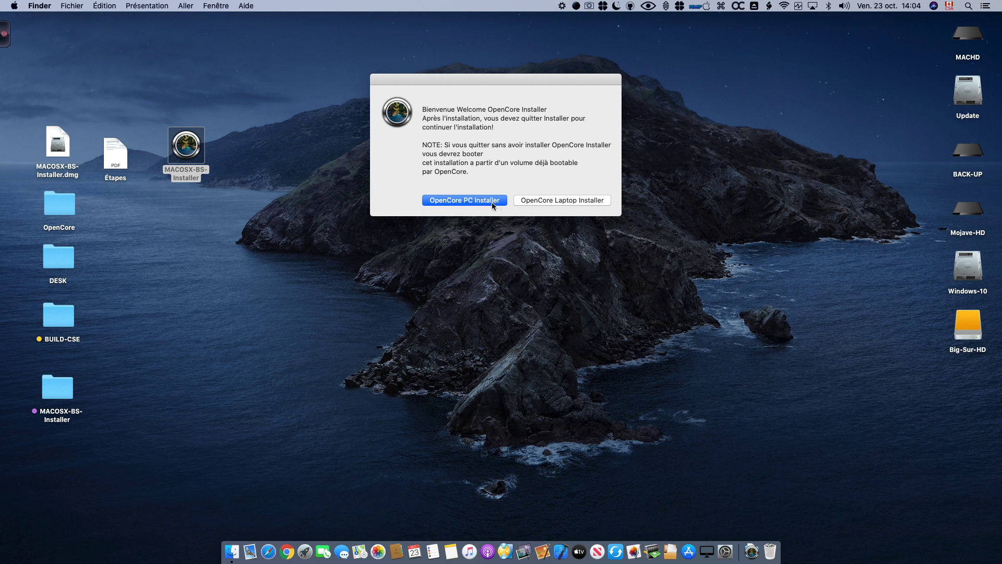
left_click_drag(550, 81, 549, 80)
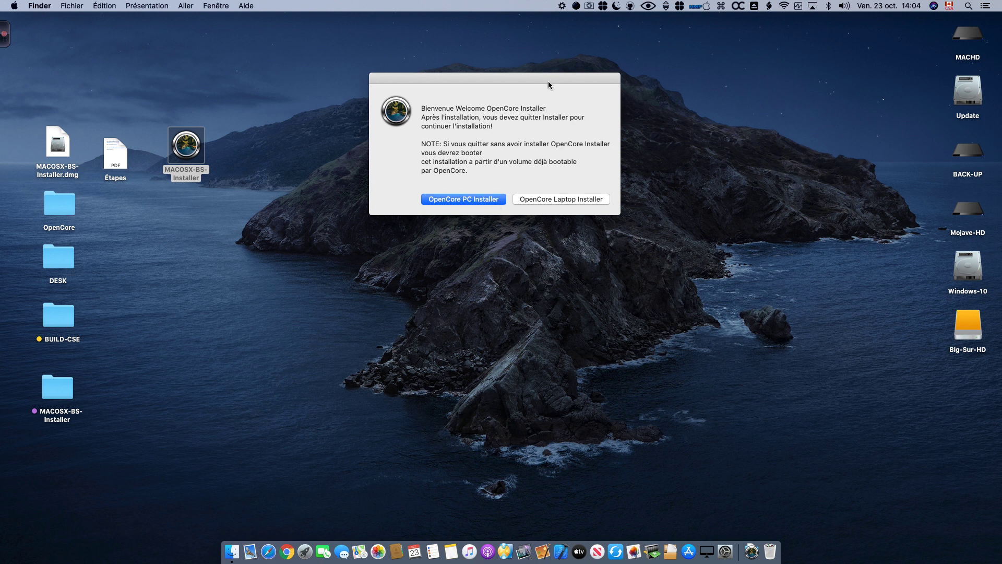
left_click(485, 199)
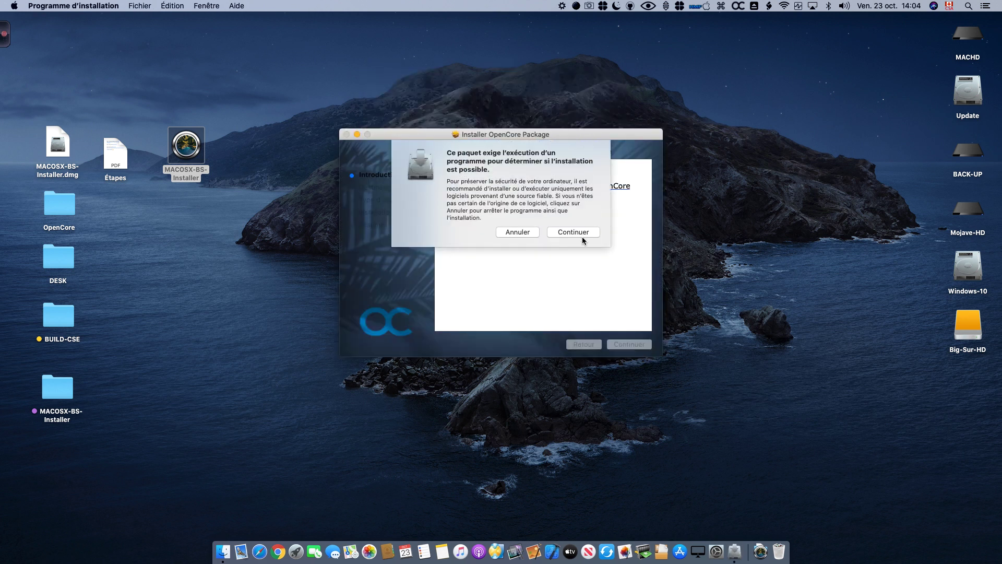
left_click(573, 233)
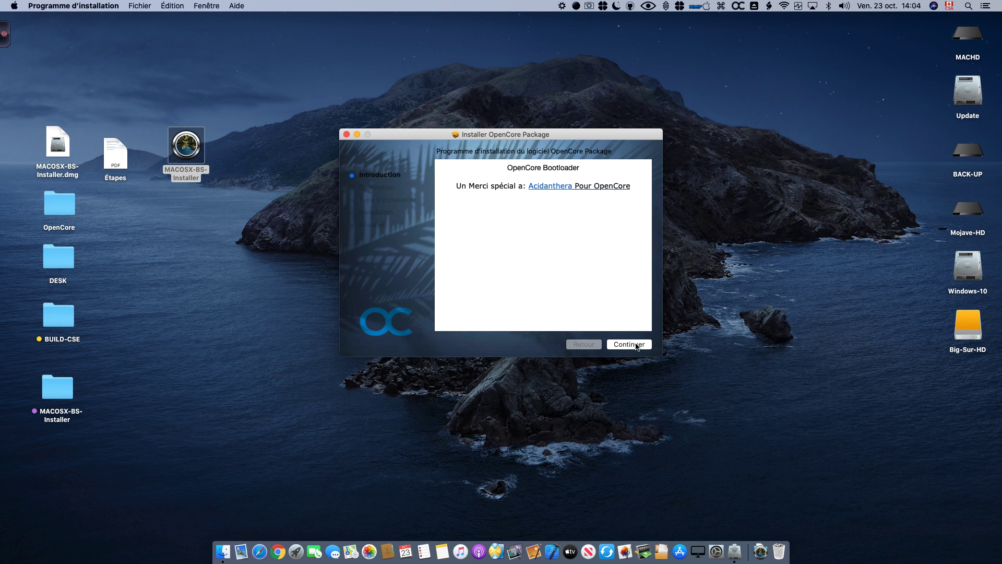
left_click(641, 349)
- Change the OpenCore Package destination to Big-Sur-HD and start the installation, authorizing it with the account password
left_click(614, 319)
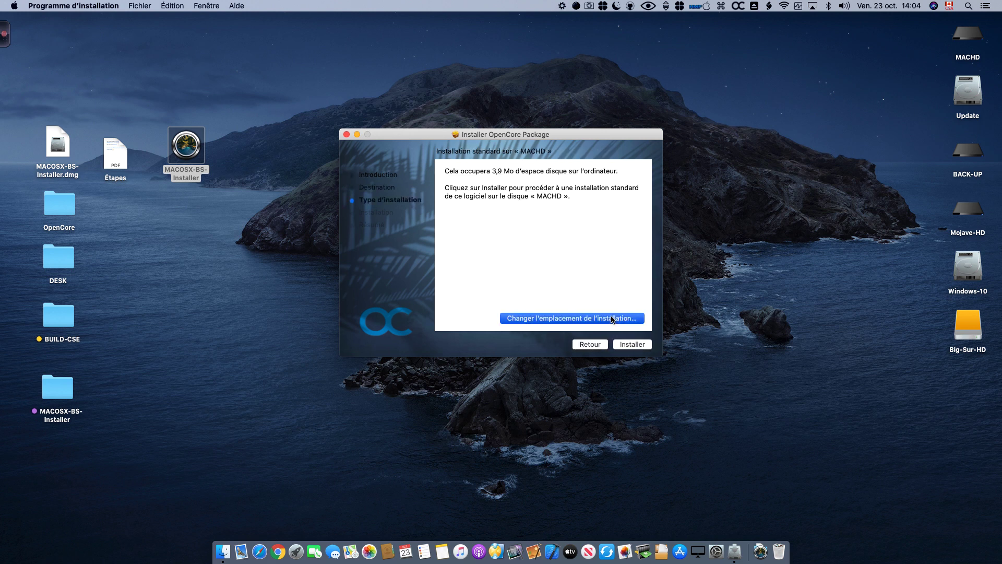
left_click(584, 256)
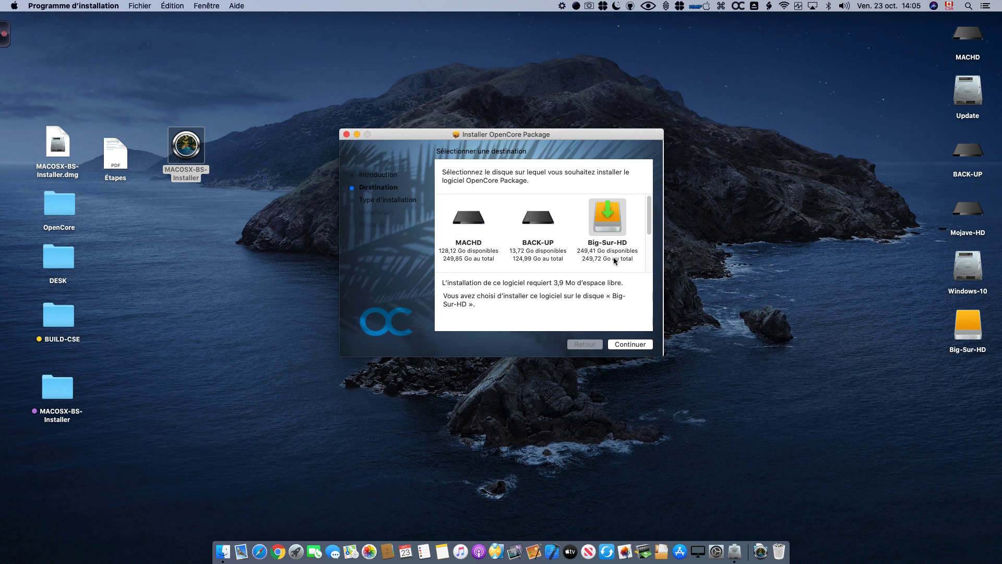
left_click(631, 346)
left_click(633, 345)
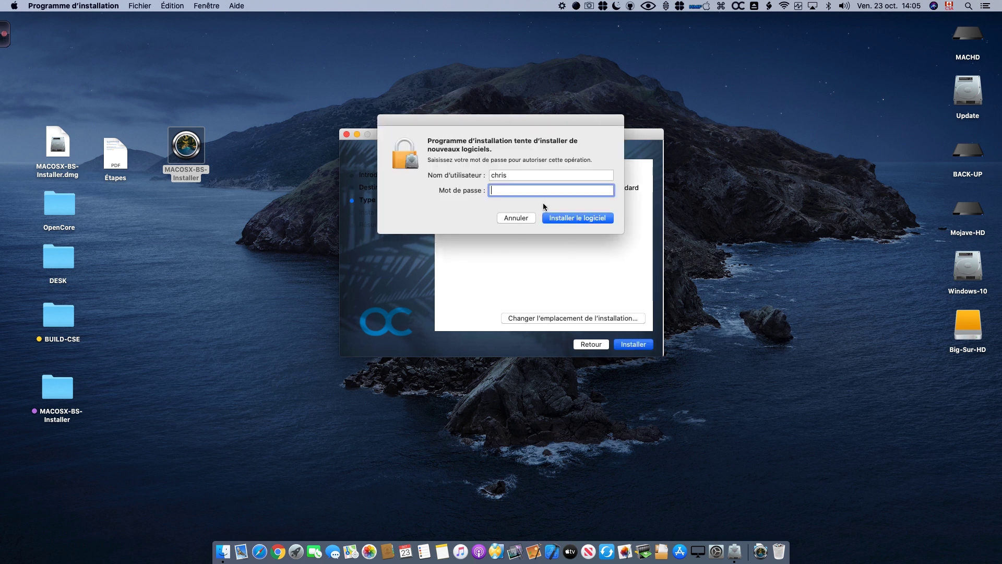
type("•••••••")
key("Return")
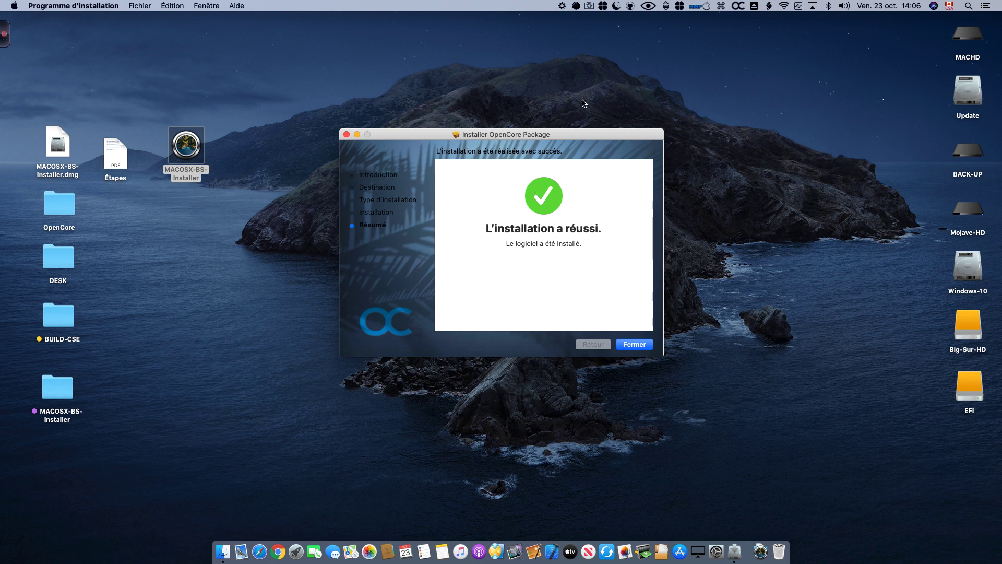
- Open the EFI volume in Finder to view its contents, arranging its window below the OpenCore installer window
left_click_drag(606, 138, 601, 107)
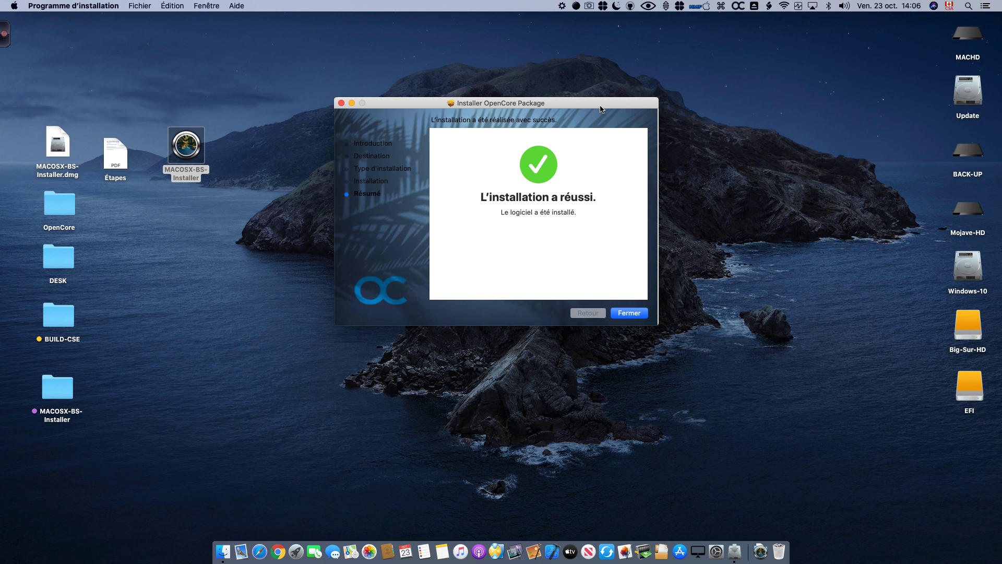
left_click_drag(600, 107, 580, 99)
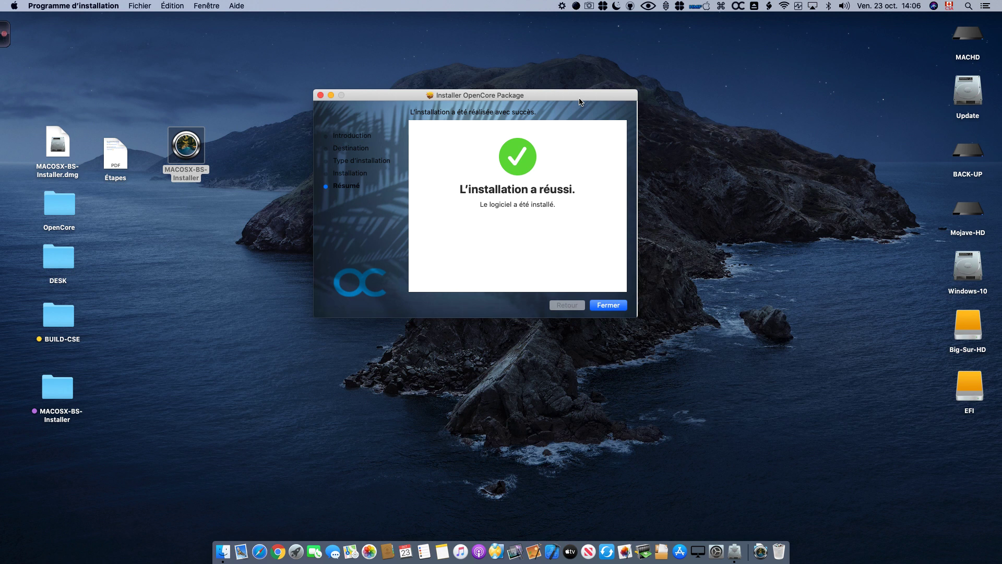
left_click_drag(580, 101, 581, 103)
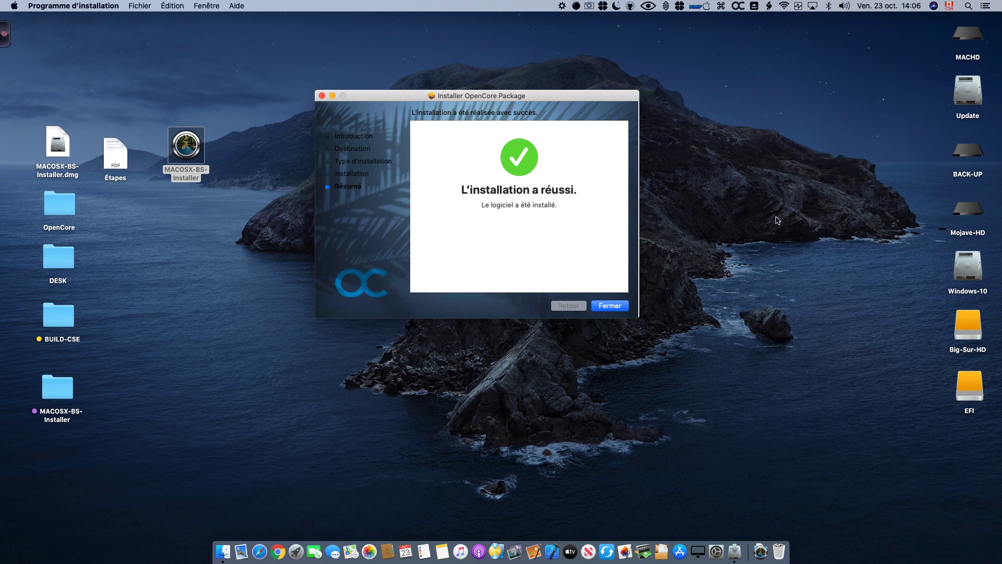
left_click(963, 380)
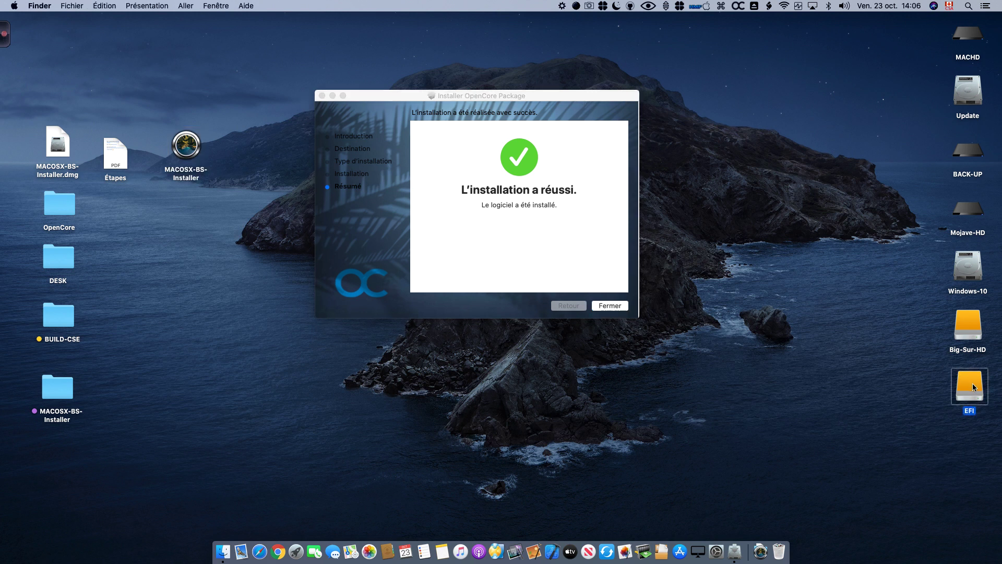
double_click(973, 385)
left_click_drag(382, 108, 367, 249)
left_click_drag(425, 99, 427, 4)
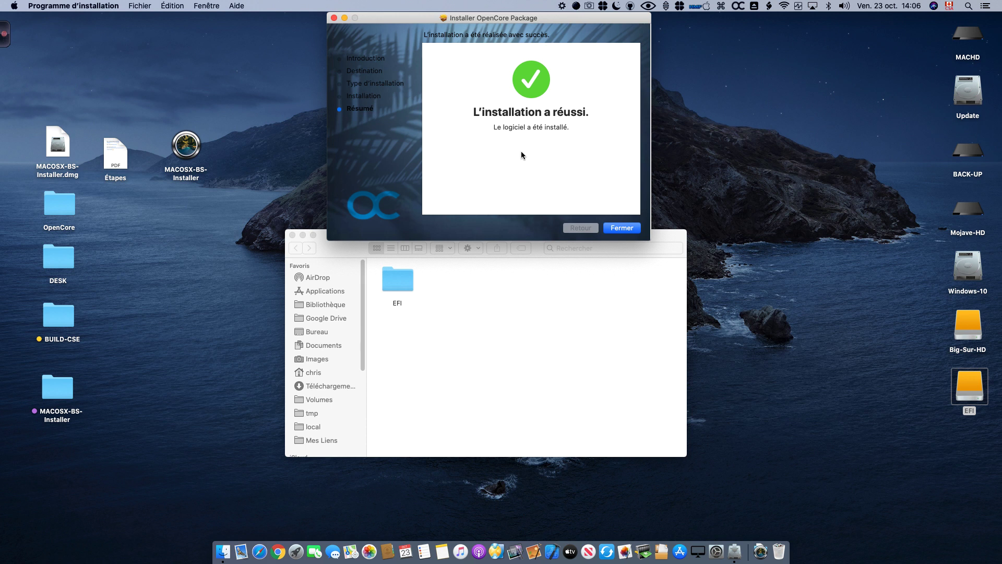
- Open the OC folder inside the EFI volume's EFI folder and inspect the contents of its ACPI and Kexts folders
left_click(507, 320)
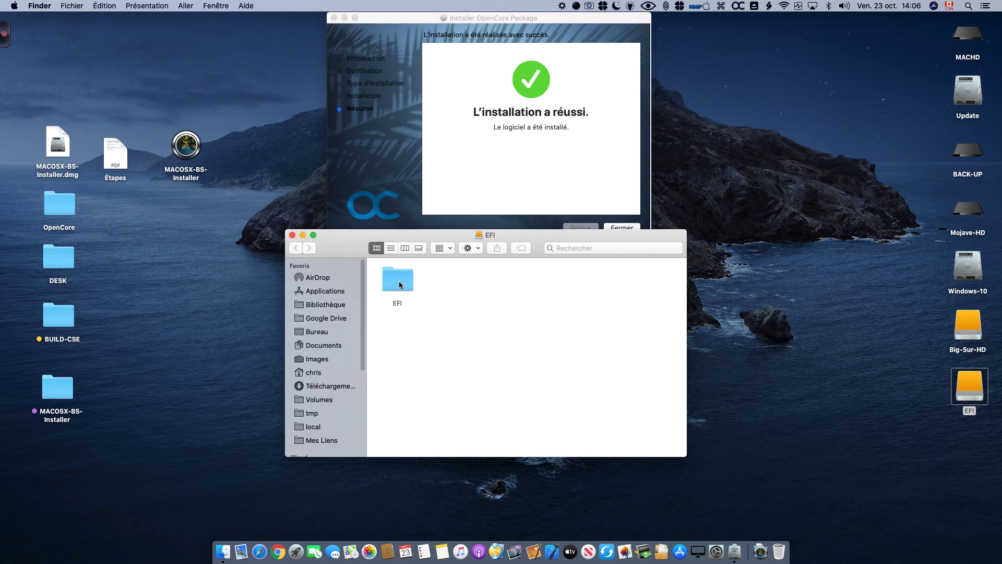
double_click(399, 281)
double_click(460, 278)
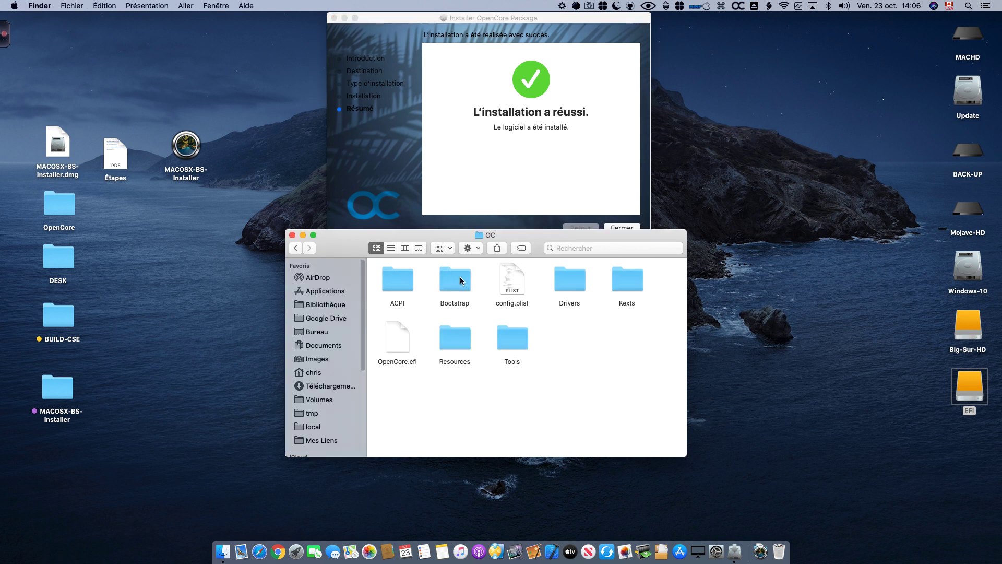
double_click(393, 278)
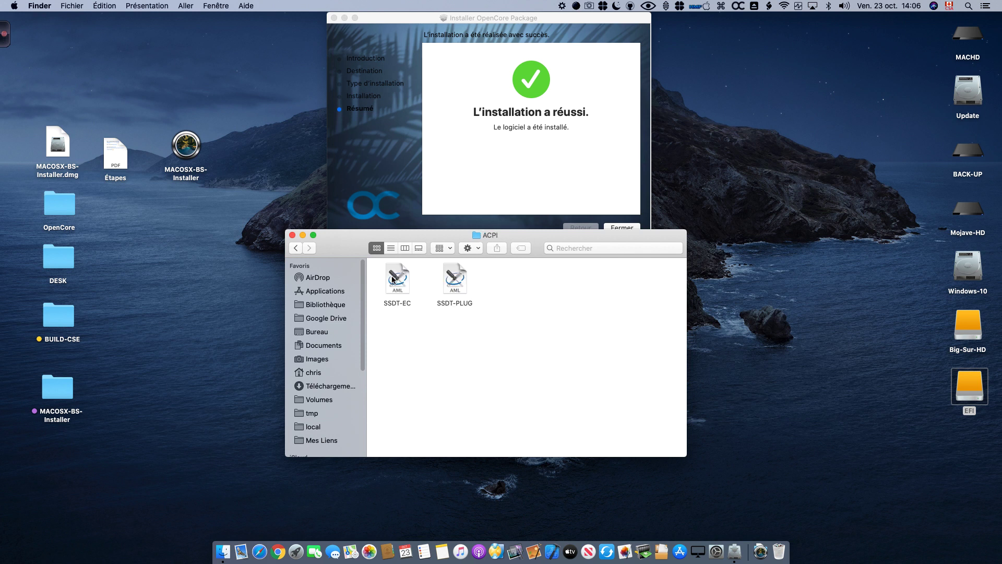
left_click(295, 248)
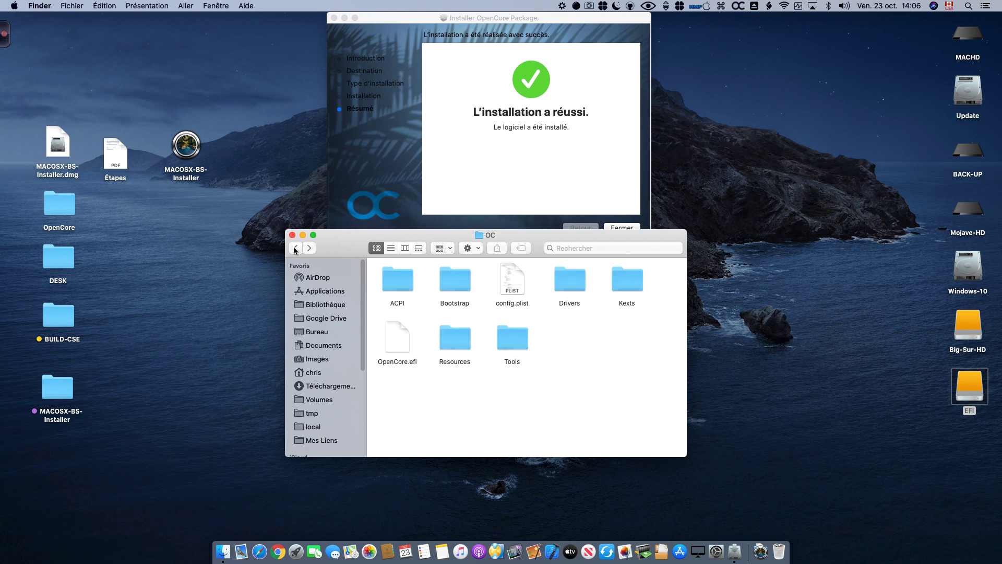
double_click(629, 286)
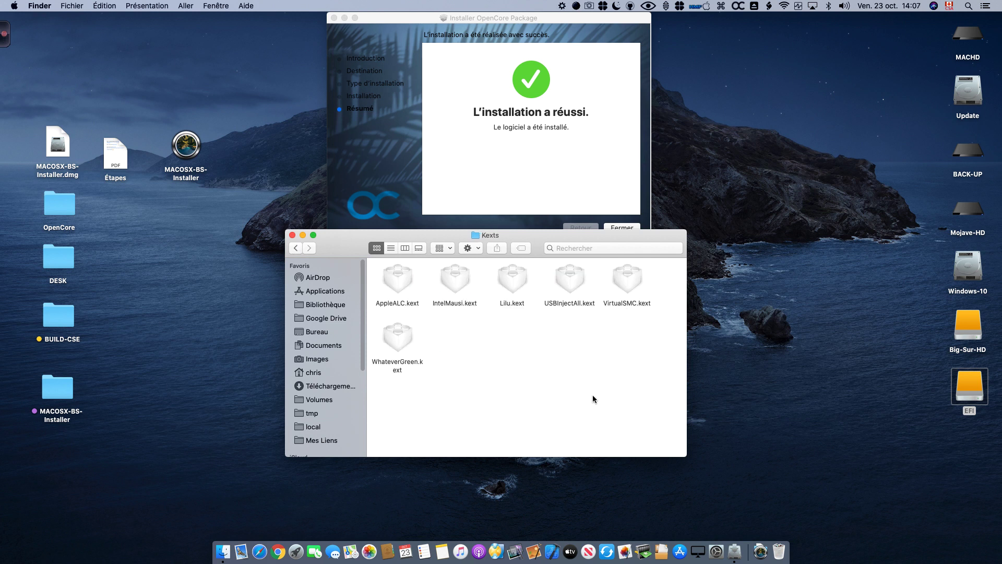
left_click(293, 249)
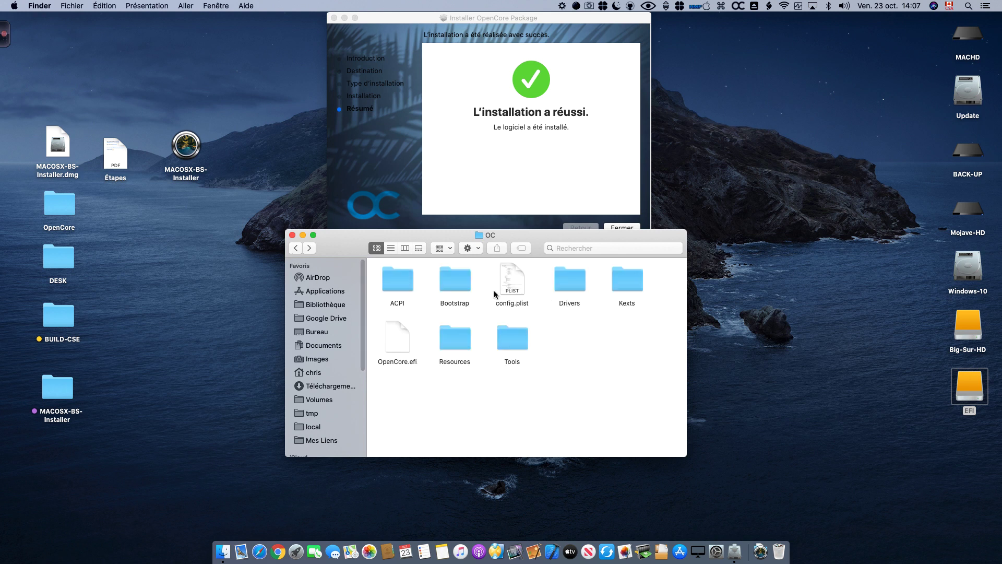
- Inspect the OC folder's Drivers contents, return to OC, move its window clear of the installer and dismiss it
double_click(564, 282)
left_click(539, 381)
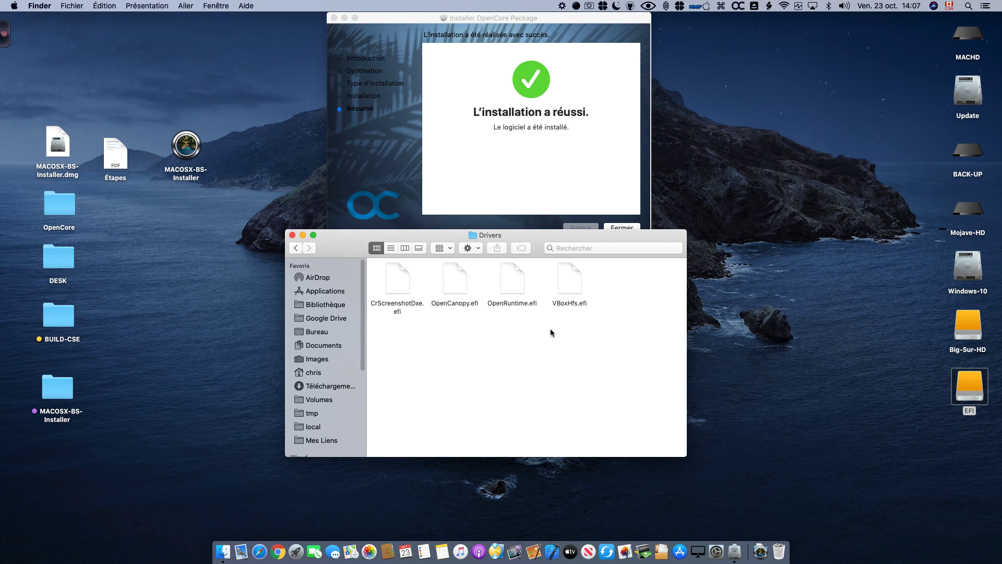
left_click_drag(344, 252, 350, 262)
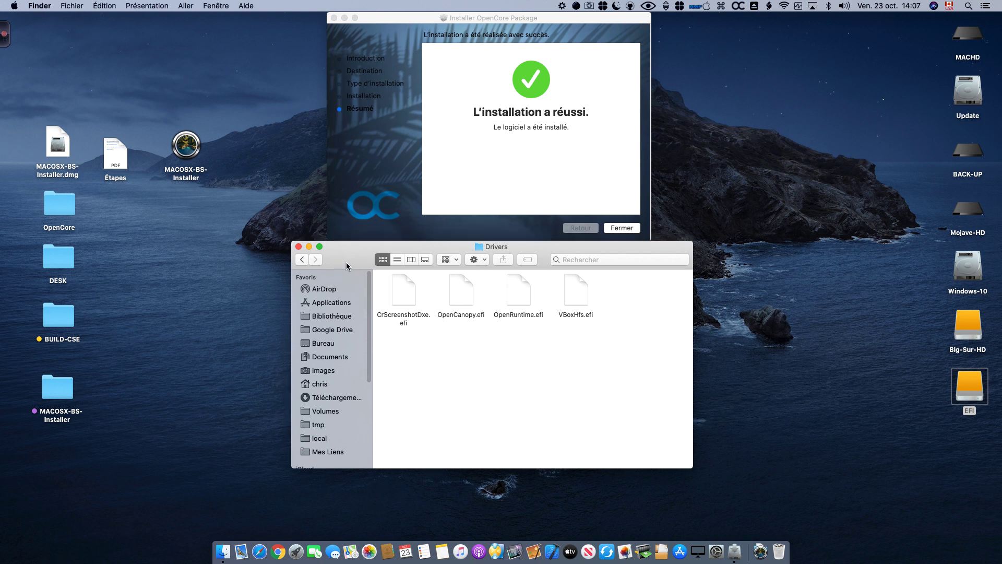
left_click(301, 259)
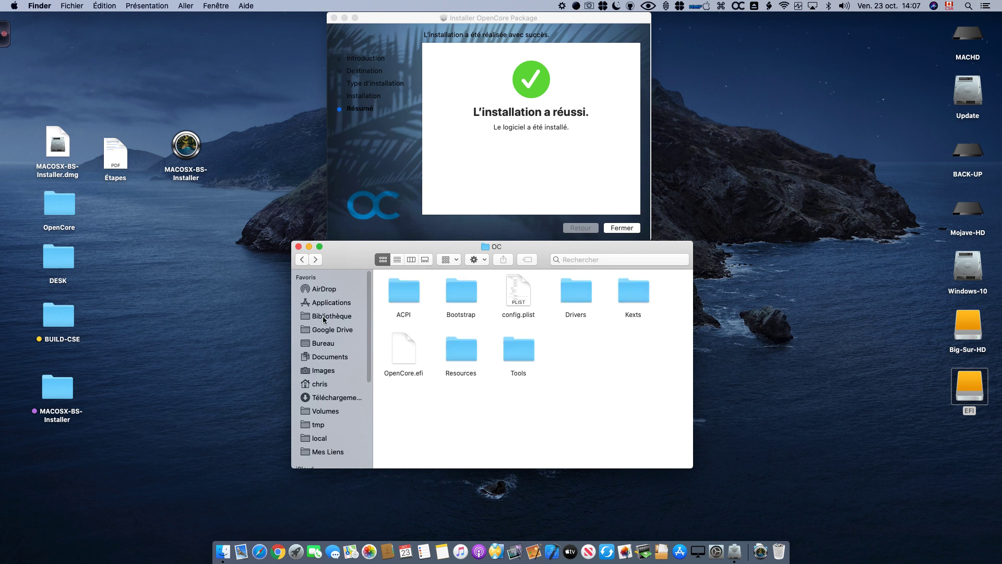
left_click_drag(337, 250, 348, 277)
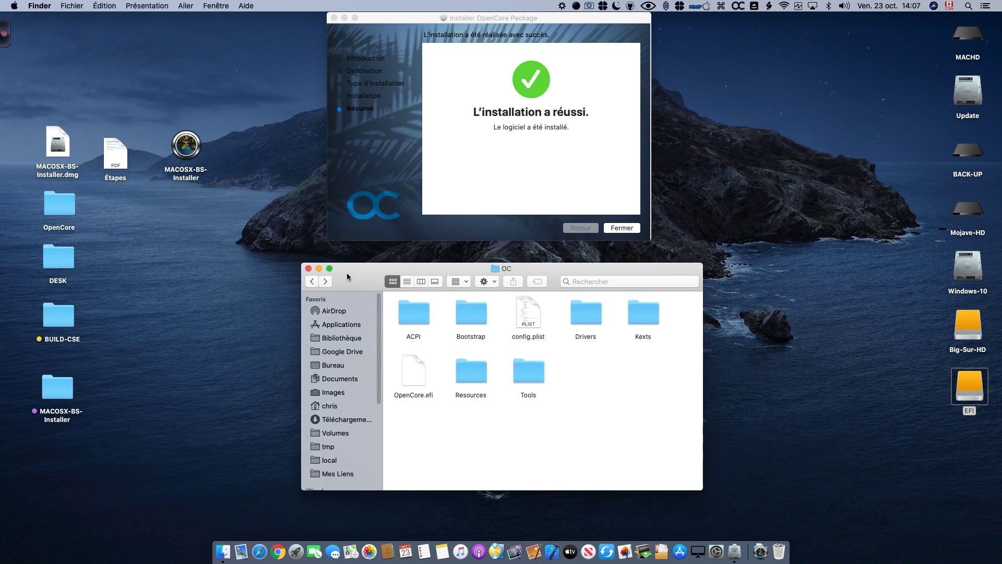
left_click(318, 268)
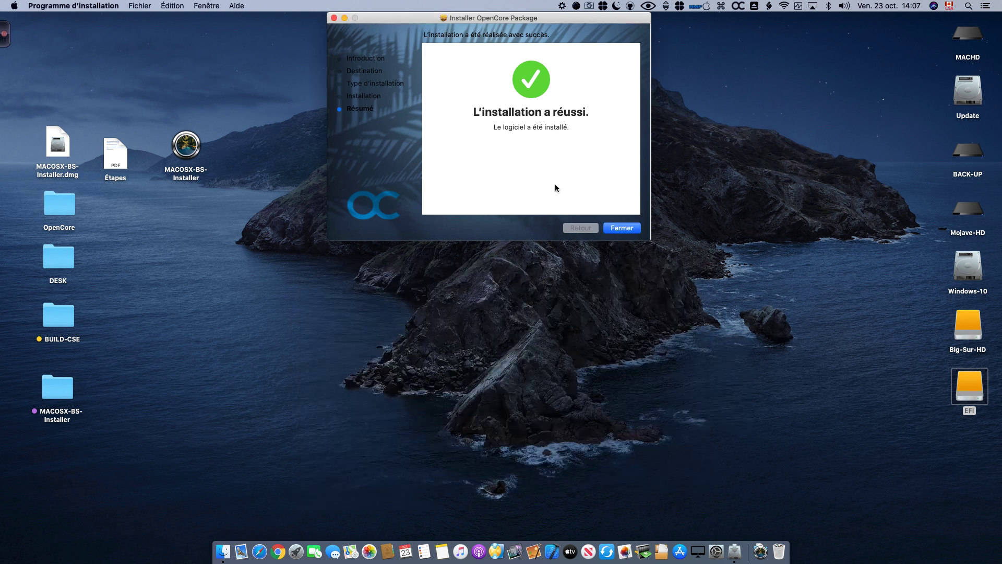
- Close the finished OpenCore installer and choose Installer macOS Big Sur bêta from Applications as the macOS installer app
left_click(628, 228)
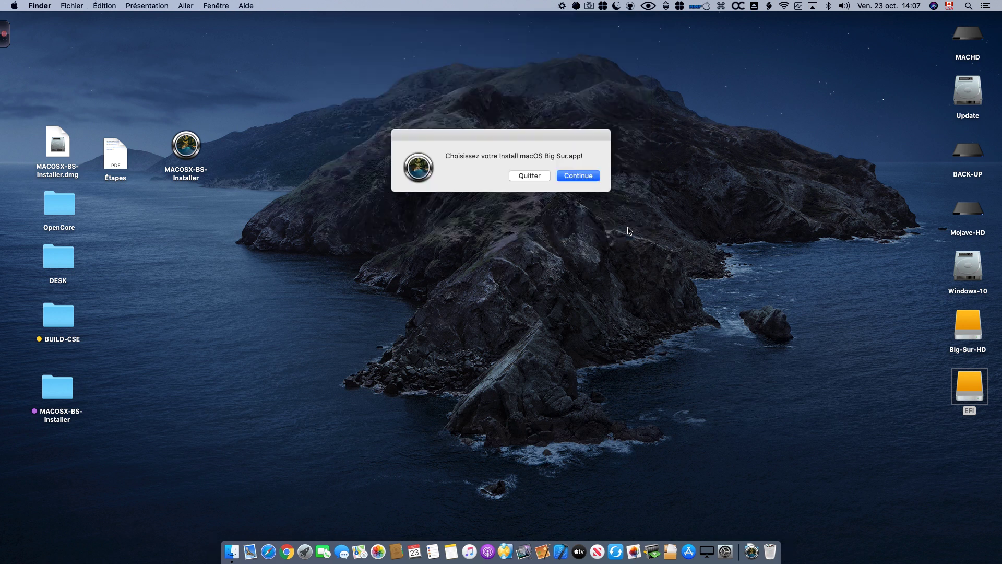
left_click(583, 177)
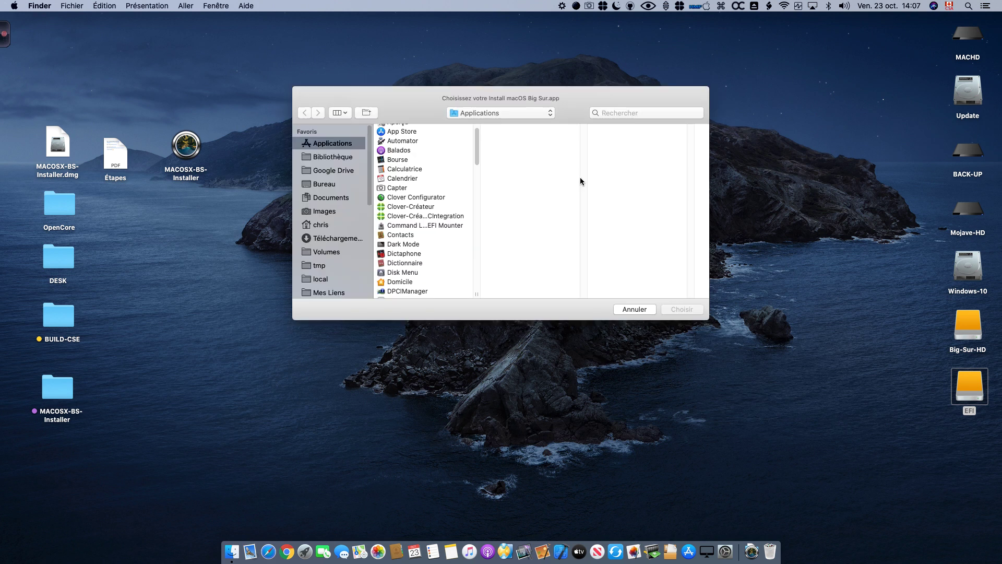
scroll(428, 234, "down", 10)
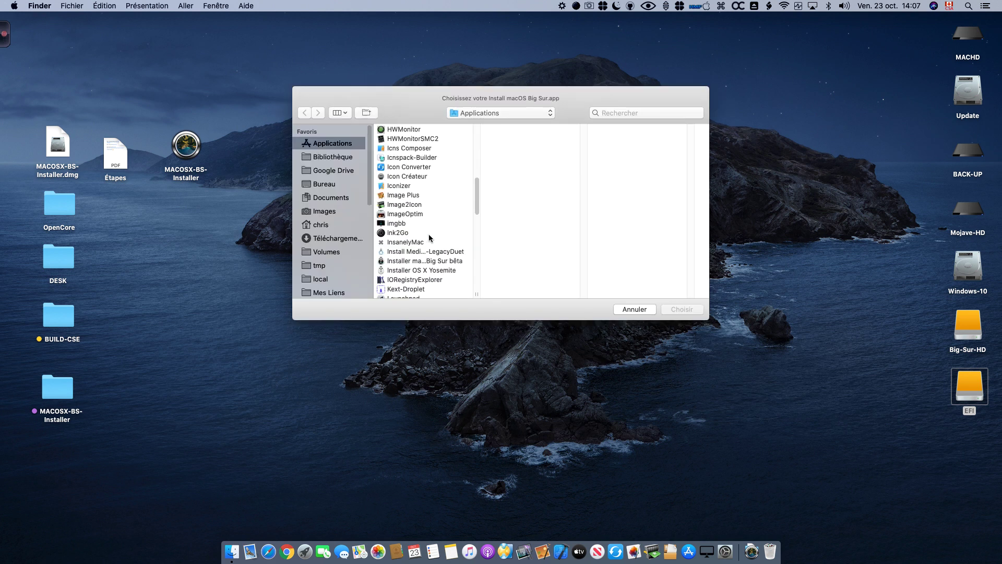
left_click(447, 252)
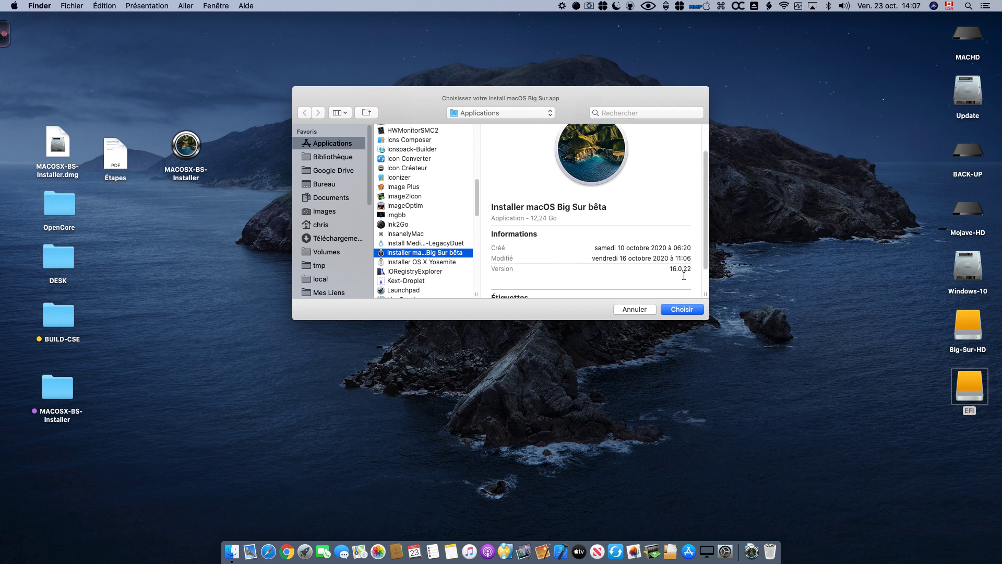
scroll(684, 276, "up", 3)
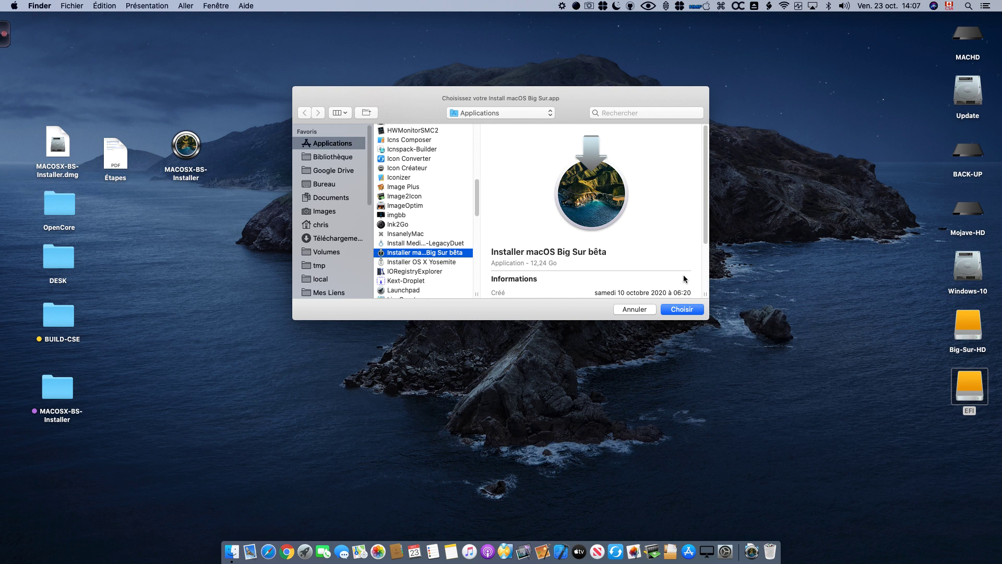
left_click(681, 309)
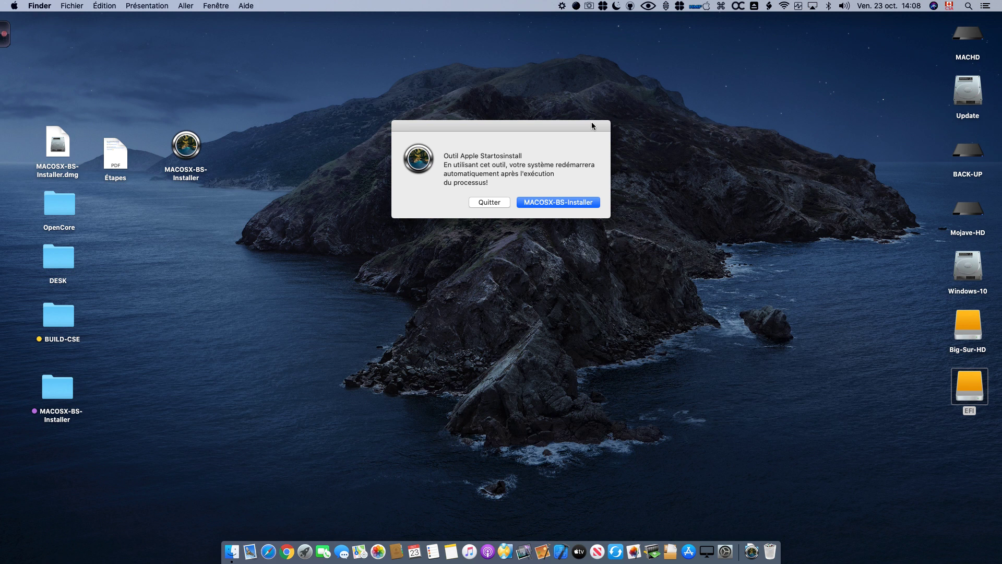
- Start the Apple Startosinstall process with MACOSX-BS-Installer and authorize it with the account password
left_click_drag(581, 133, 592, 157)
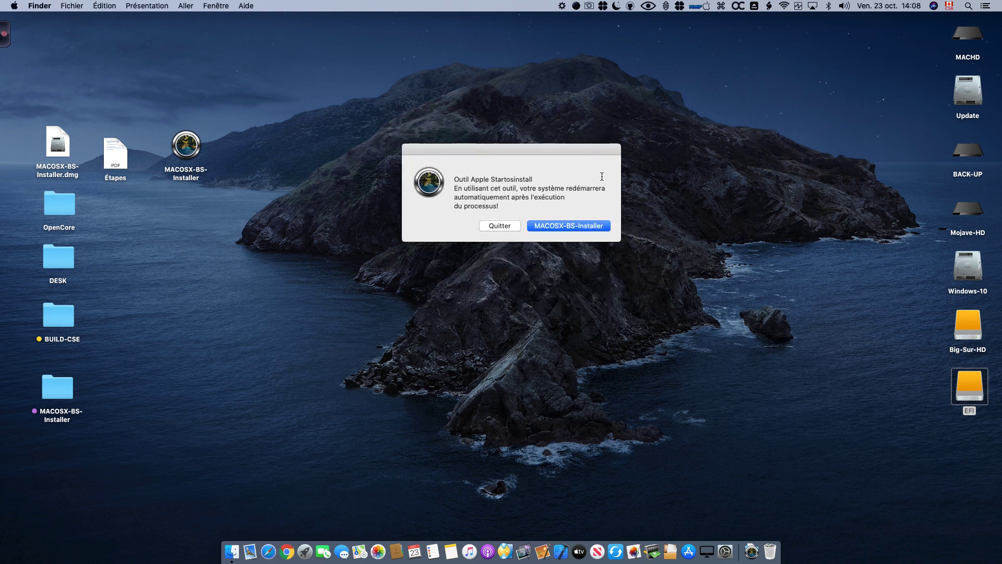
left_click(592, 227)
type("•••••••")
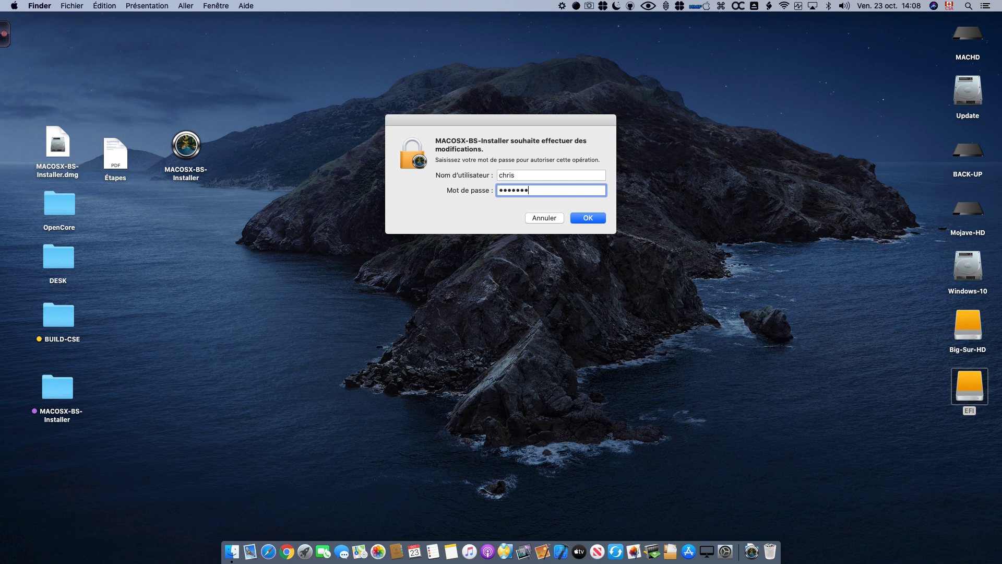
key("Return")
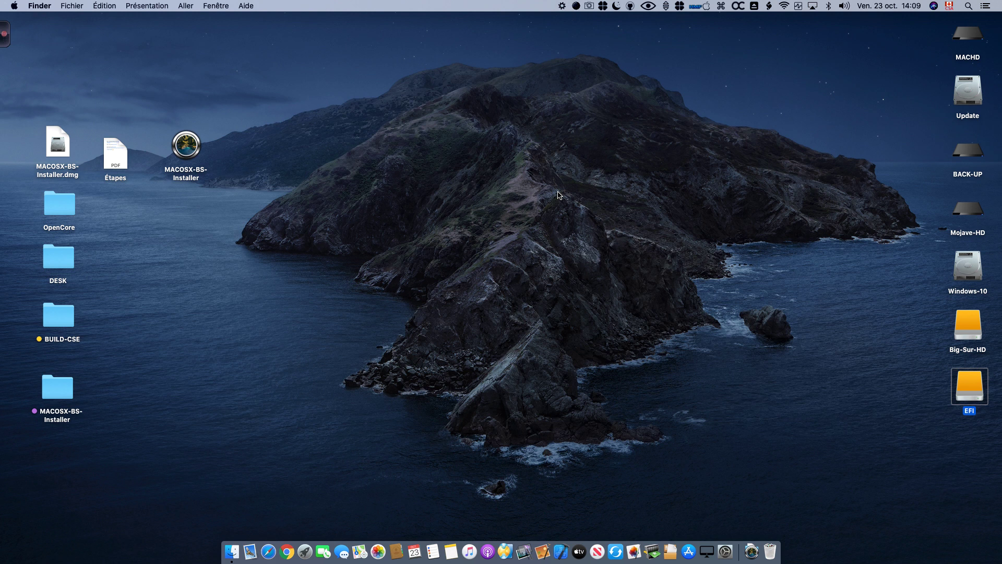
- Inspect the macOS Install Data folder on the Big-Sur-HD volume and close its window
left_click(721, 353)
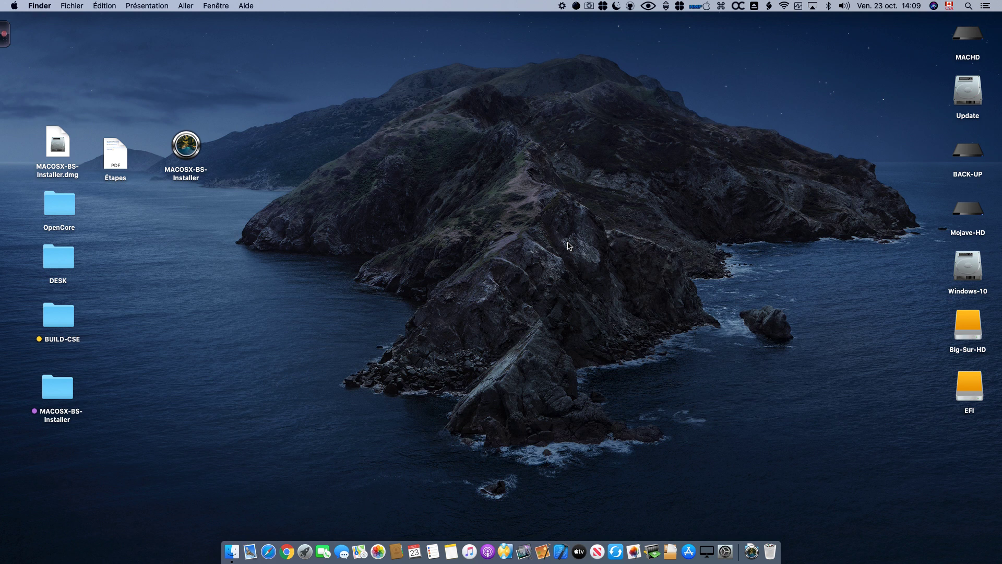
double_click(970, 323)
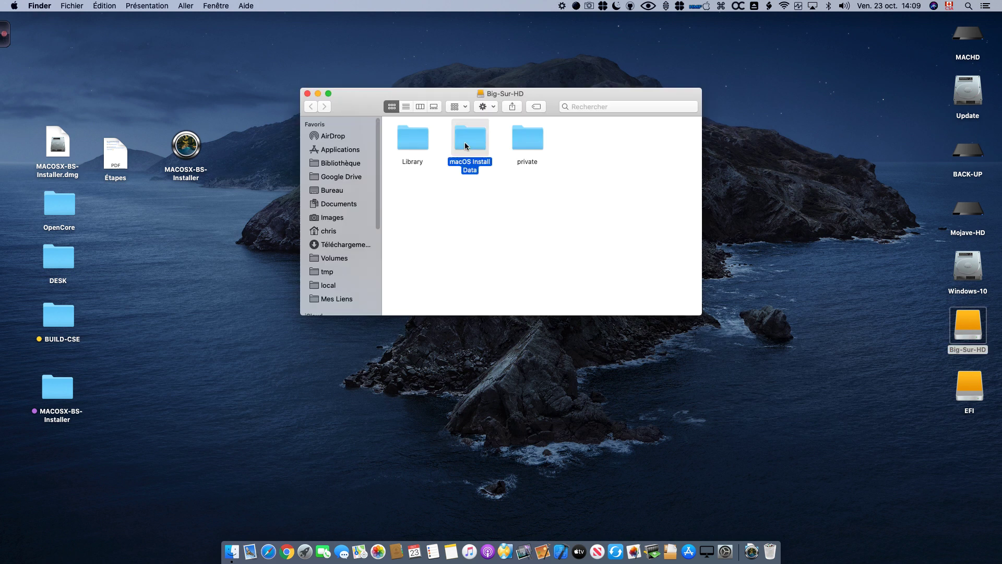
double_click(465, 142)
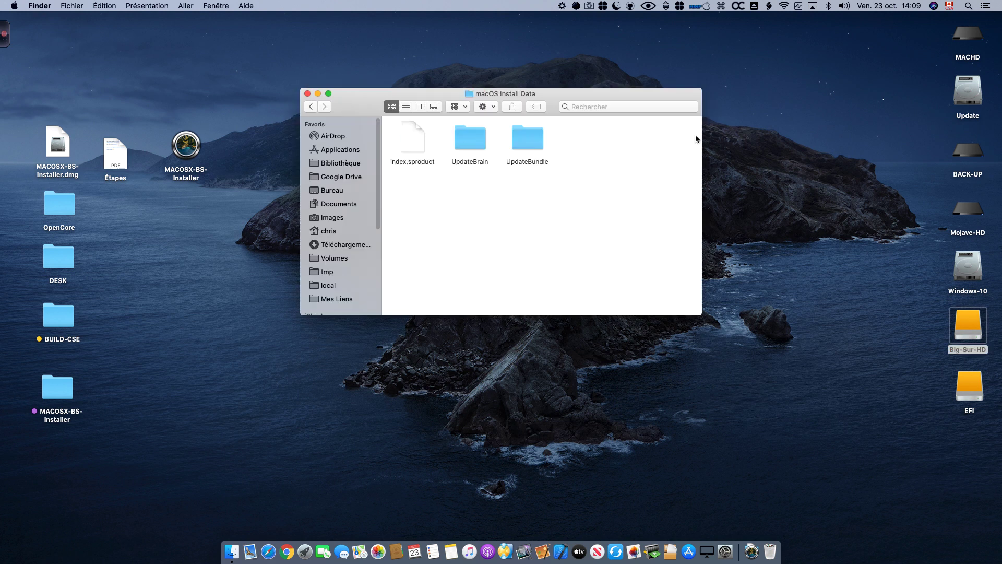
left_click(308, 95)
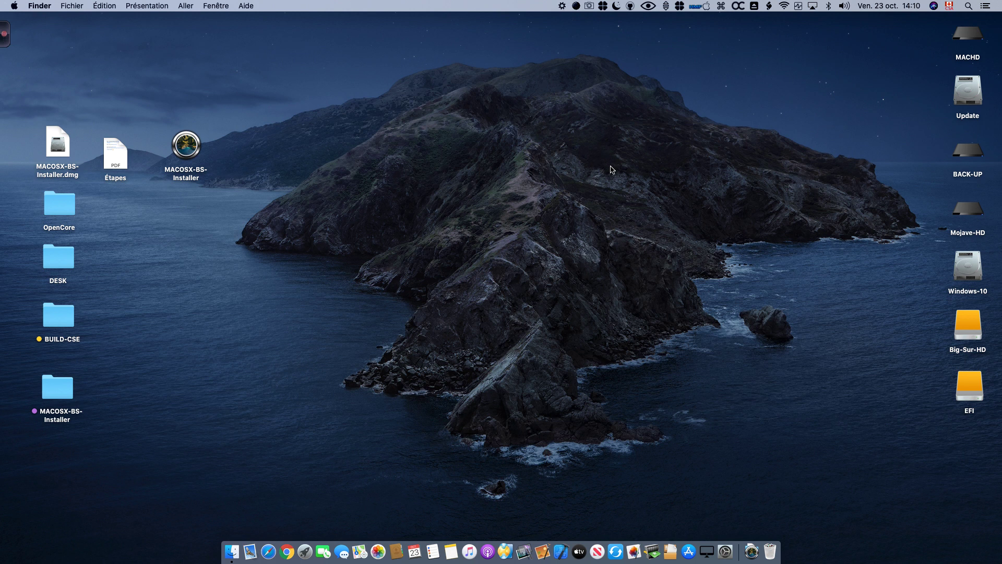
left_click(5, 31)
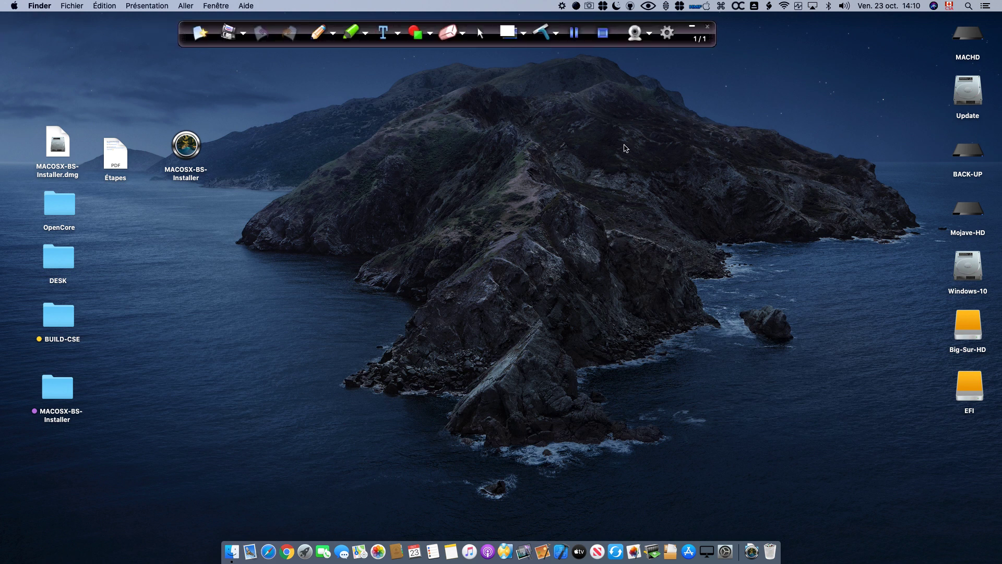